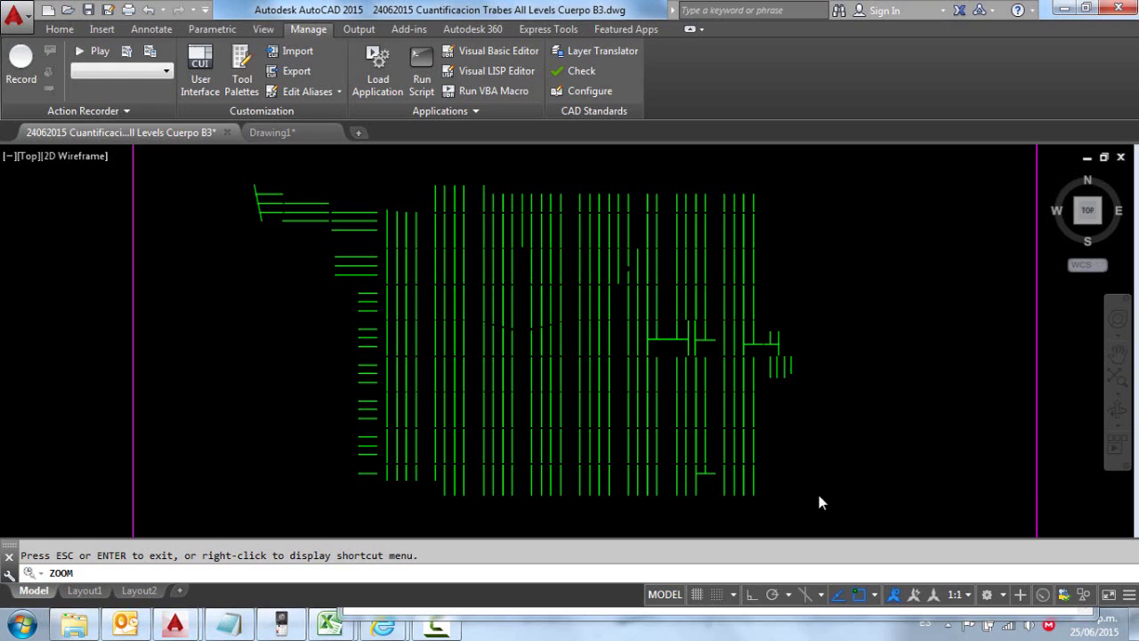
Copy a beam line to the right, then undo the copy.
right_click(814, 425)
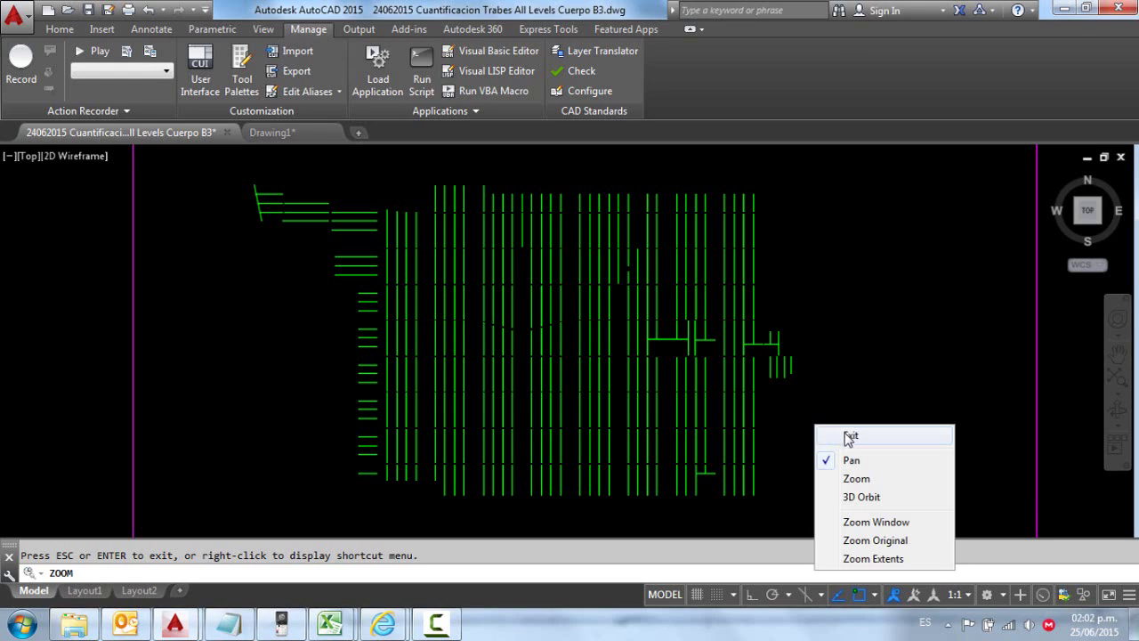
left_click(850, 436)
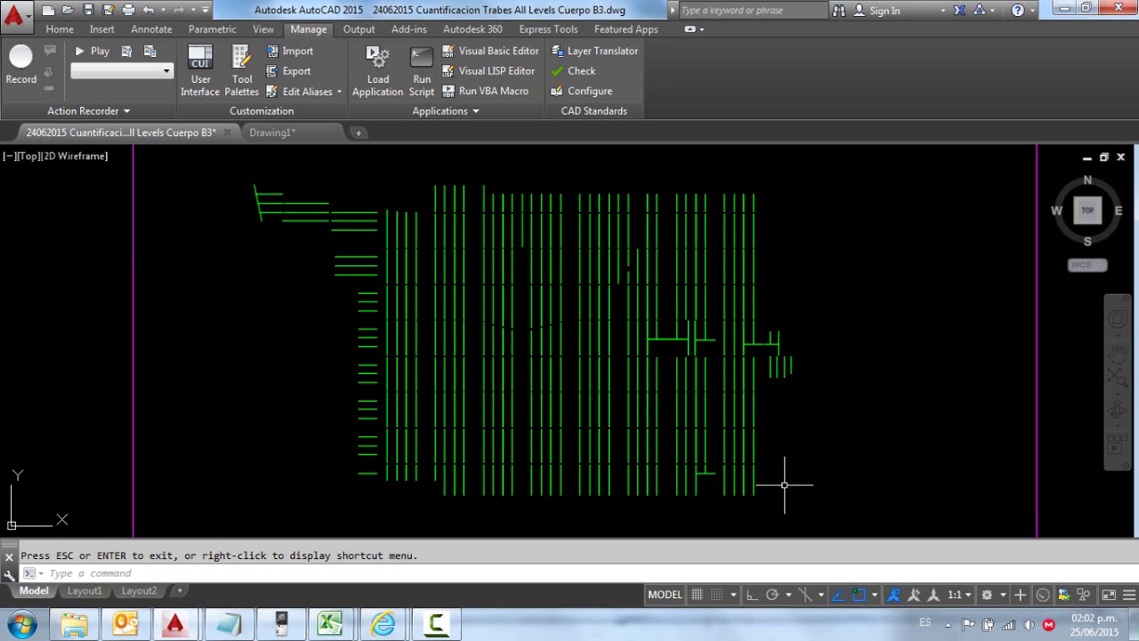
type("cp")
key("Return")
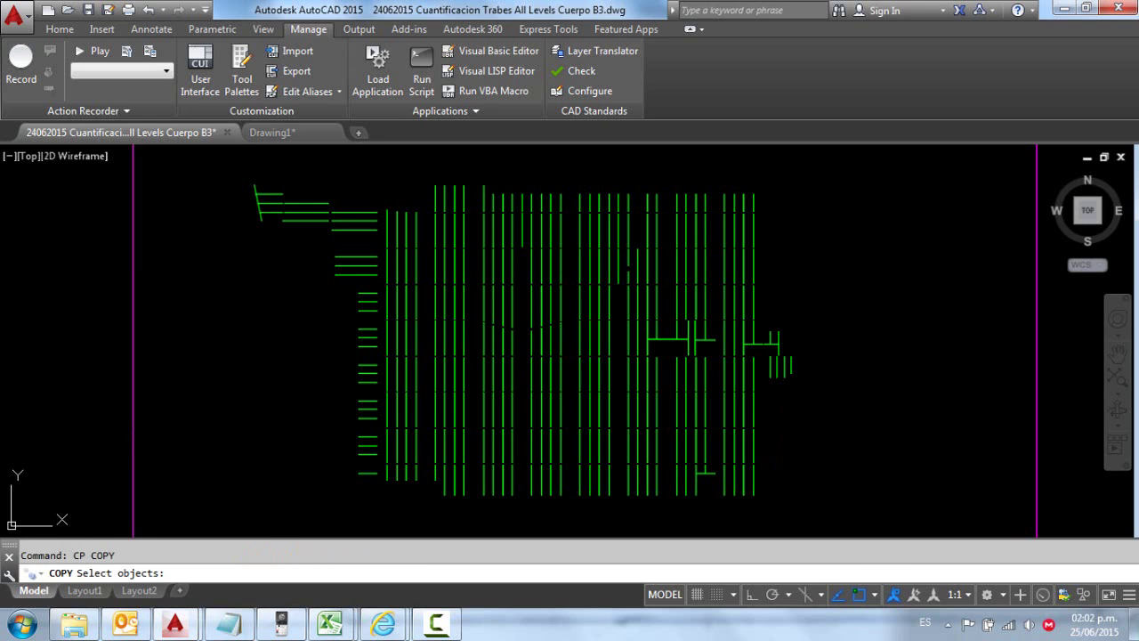
left_click(754, 472)
key("Return")
left_click(793, 445)
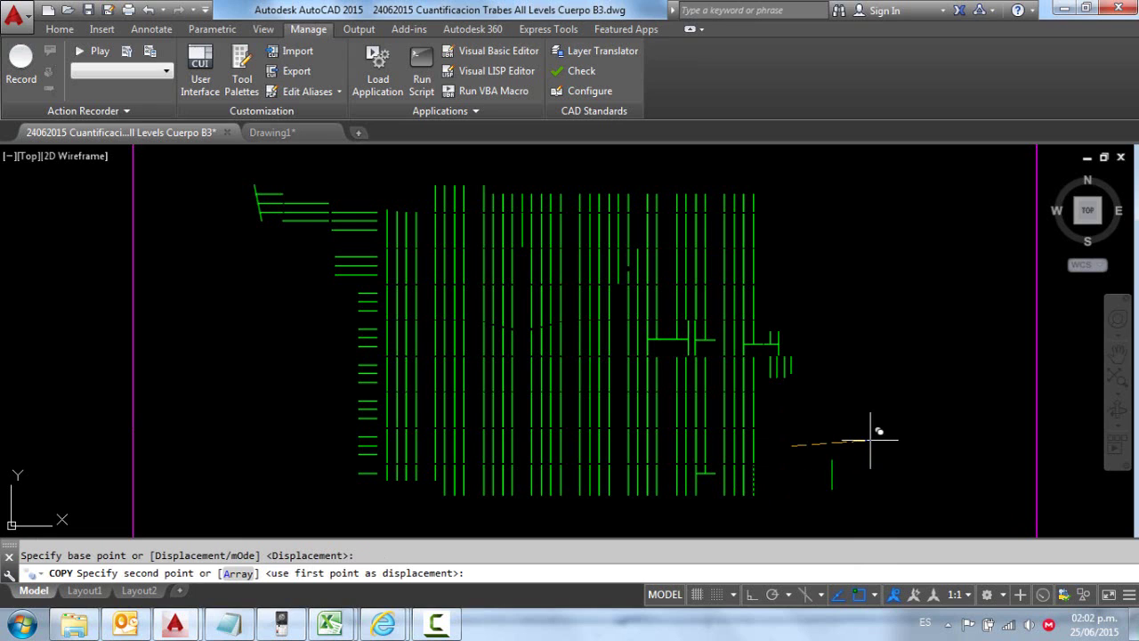
left_click(868, 443)
key("Return")
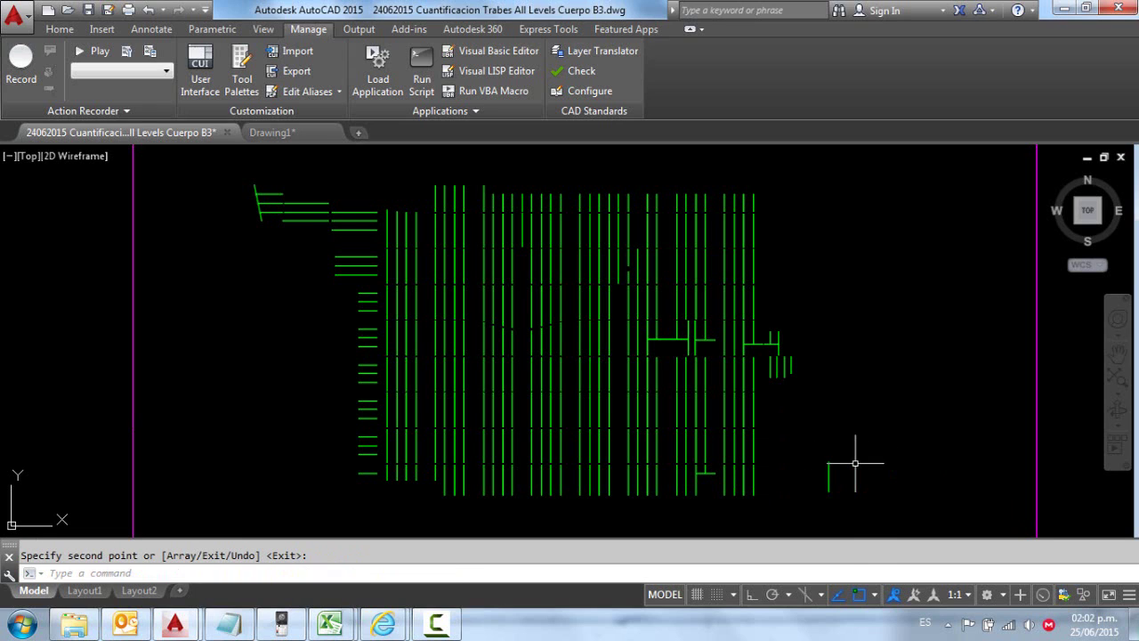
type("u")
key("Return")
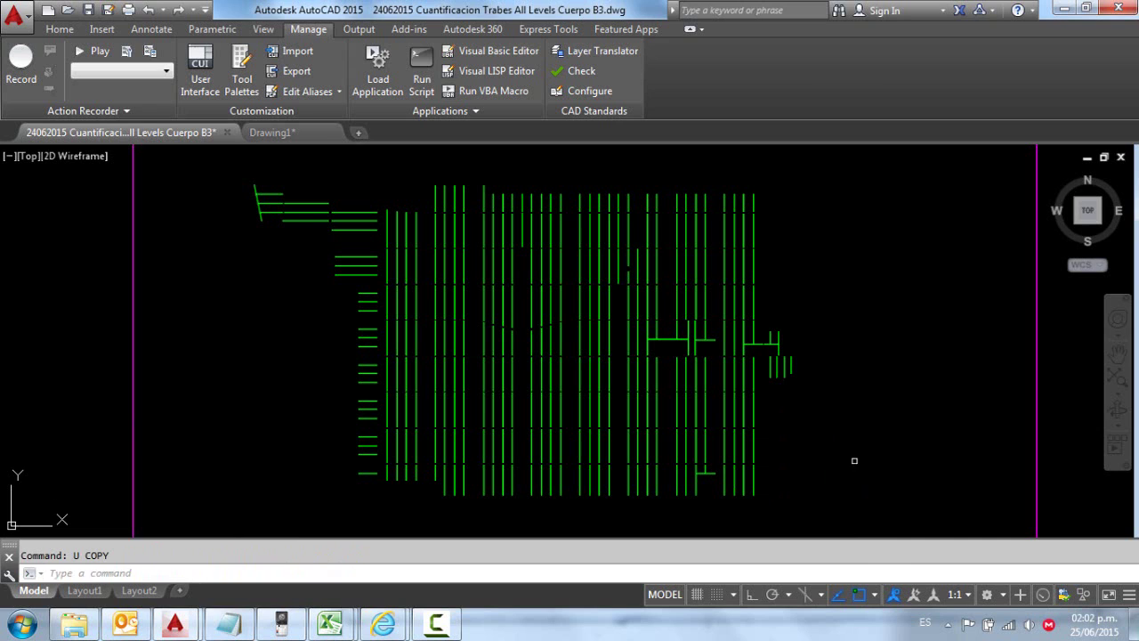
Load both the MLIN and sumall LISP routine files into the drawing.
left_click(388, 82)
left_click_drag(460, 232, 409, 162)
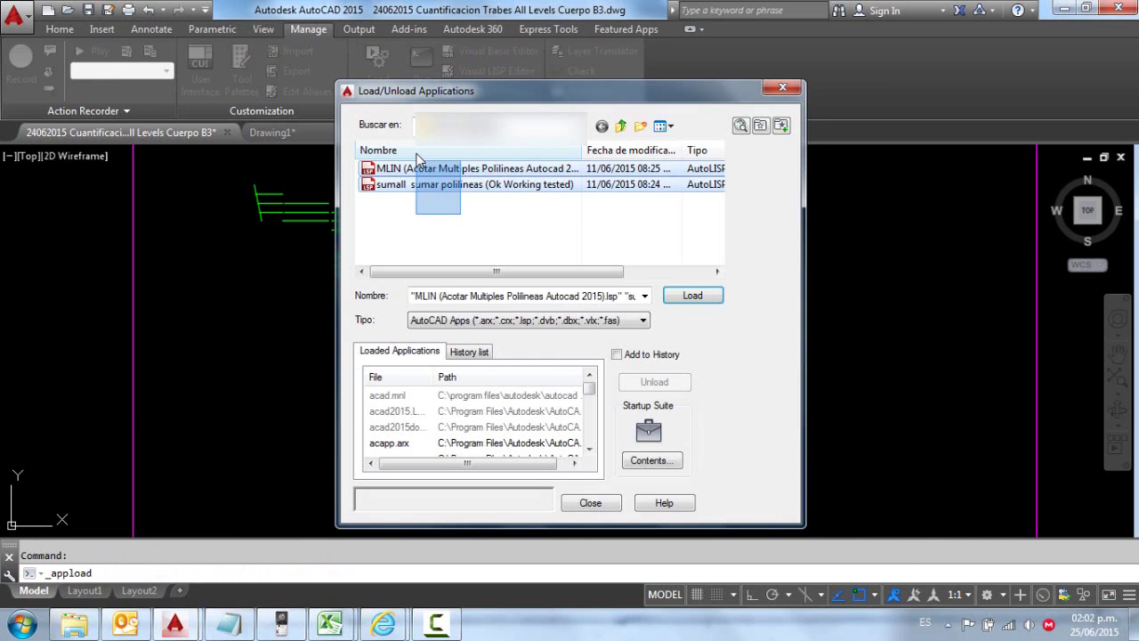
left_click(692, 295)
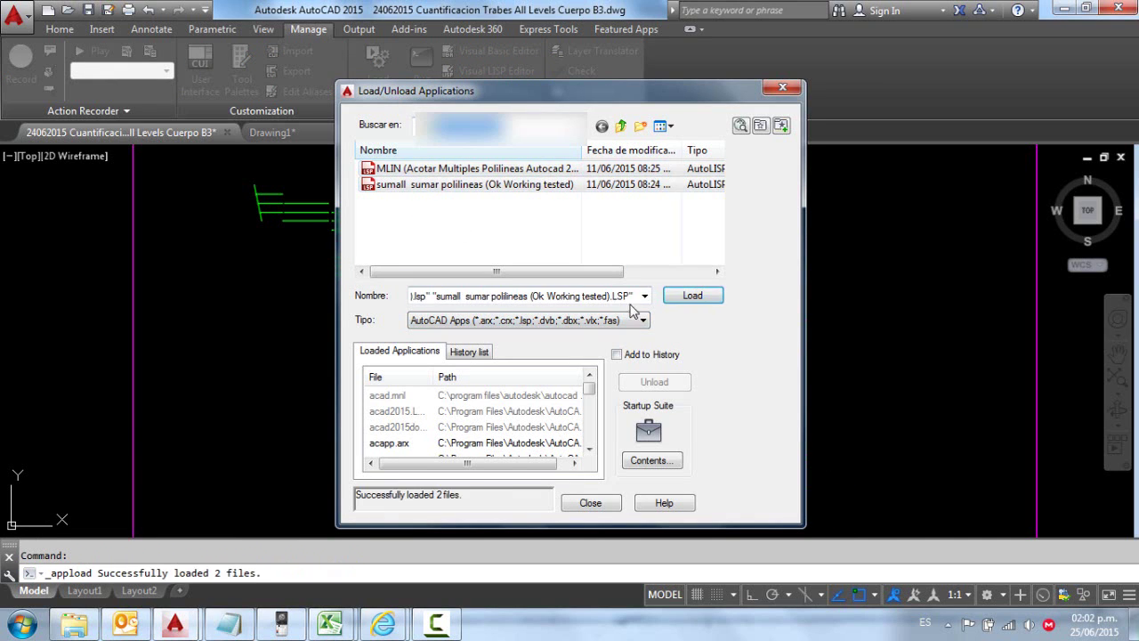
left_click(591, 503)
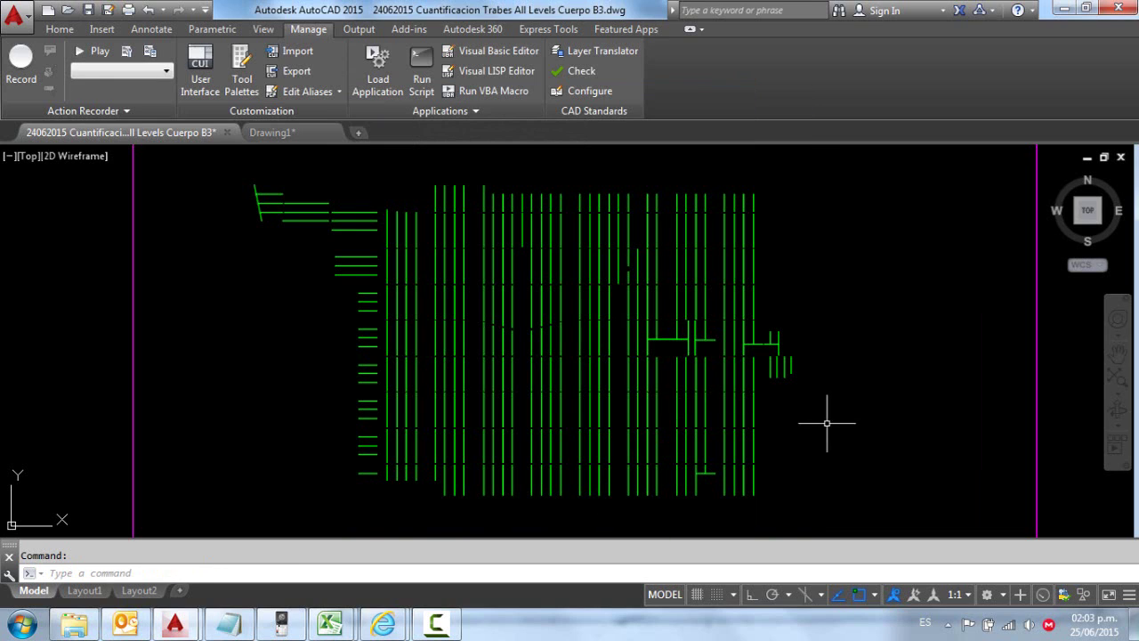
Run SUMALL on the crossing-selected beam lines to compute their total length.
type("s")
type("ALL")
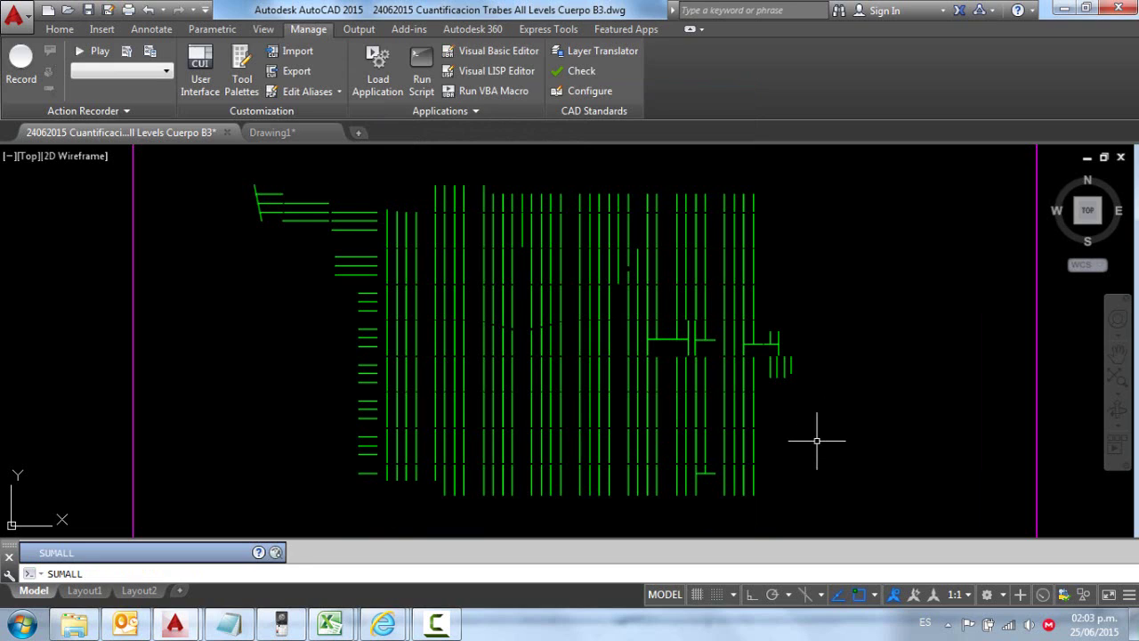
key("Return")
left_click(816, 506)
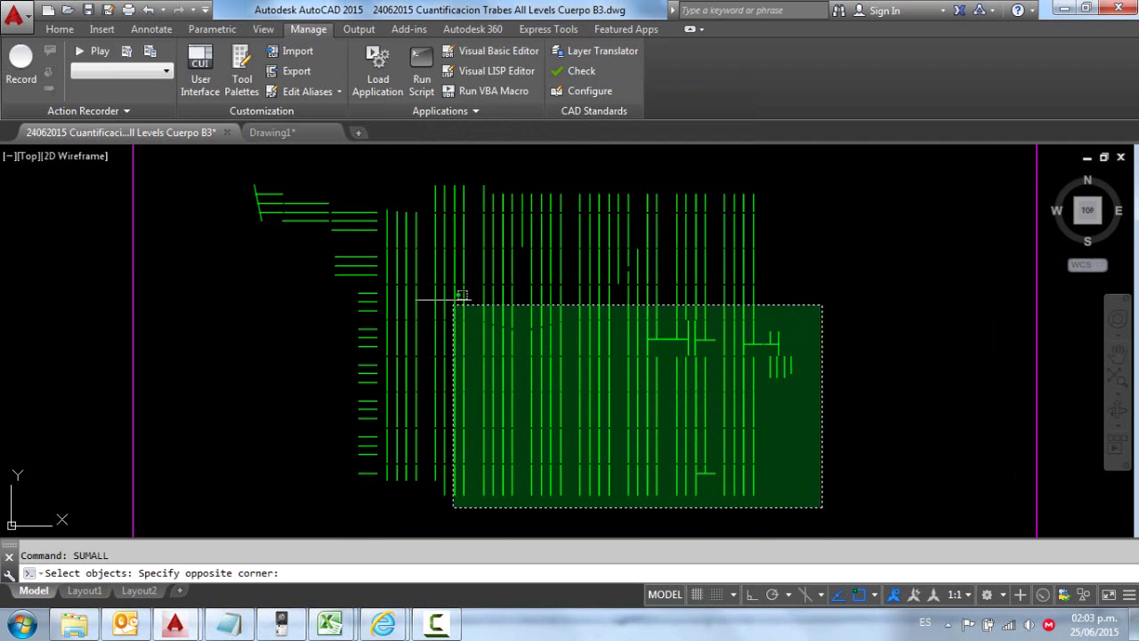
left_click(214, 147)
key("Return")
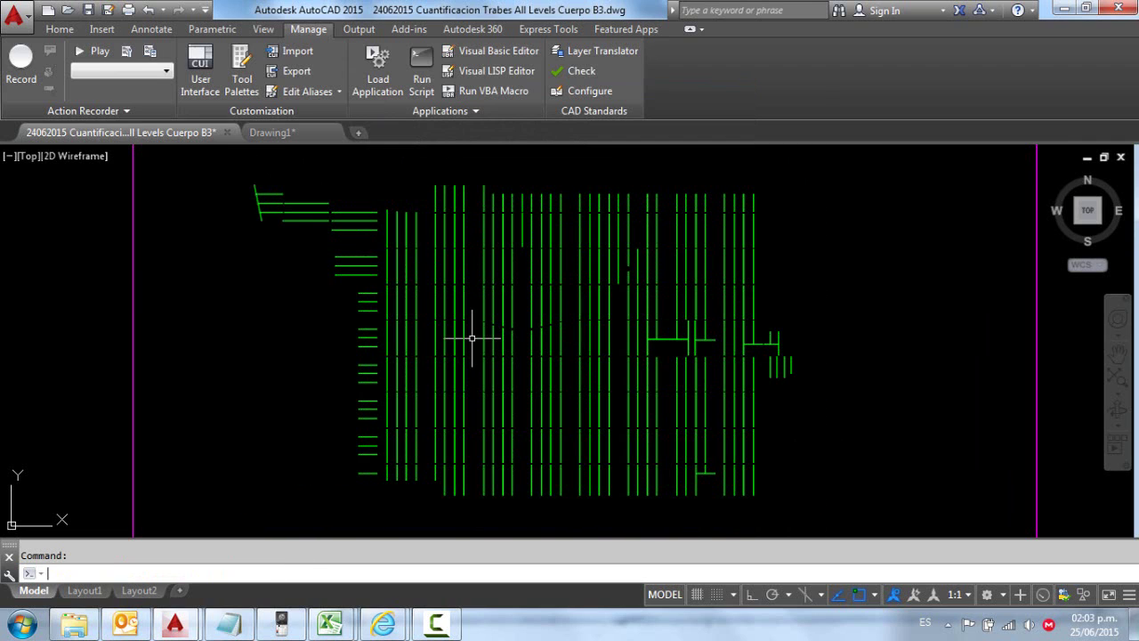
Copy the 2904.48 total-length sentence from the command history and paste it below the beams.
key("ctrl+F2")
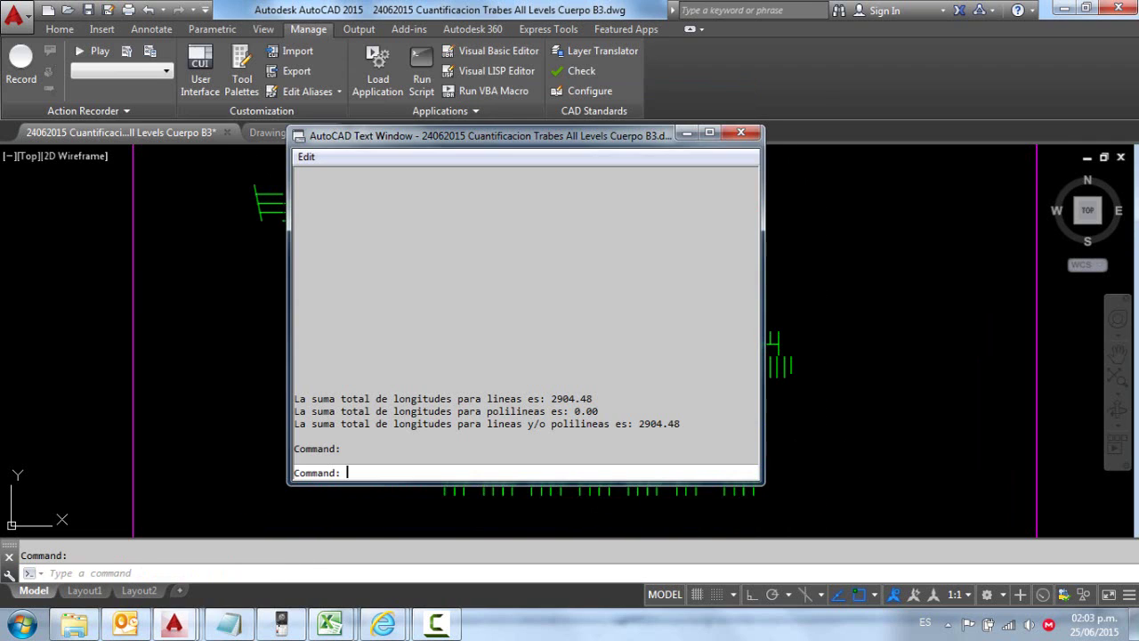
left_click_drag(593, 398, 295, 399)
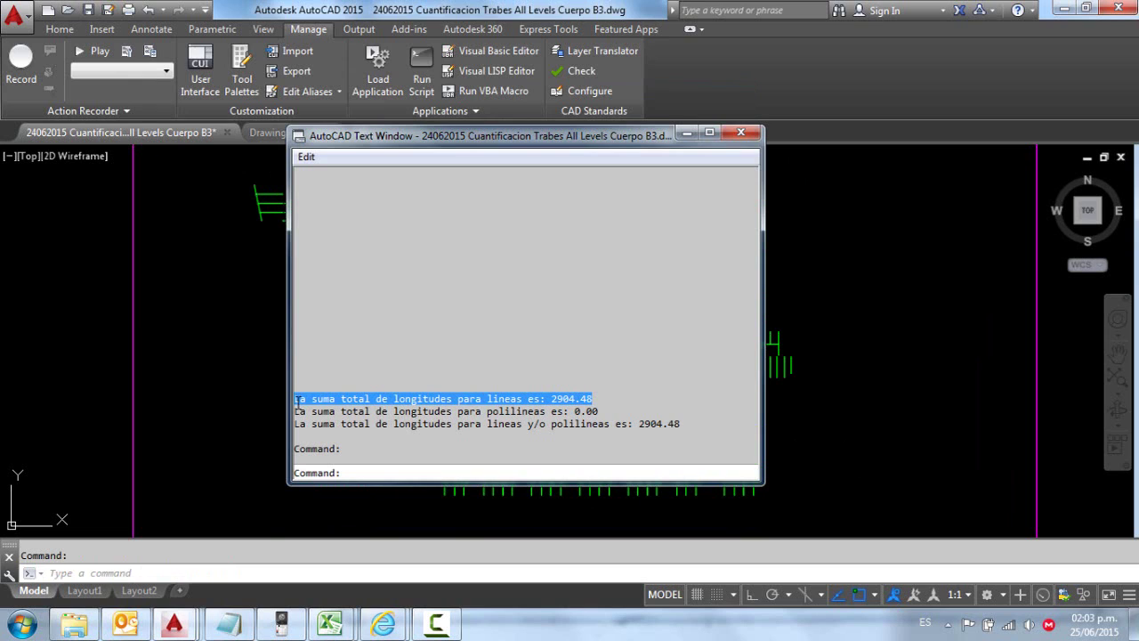
right_click(344, 401)
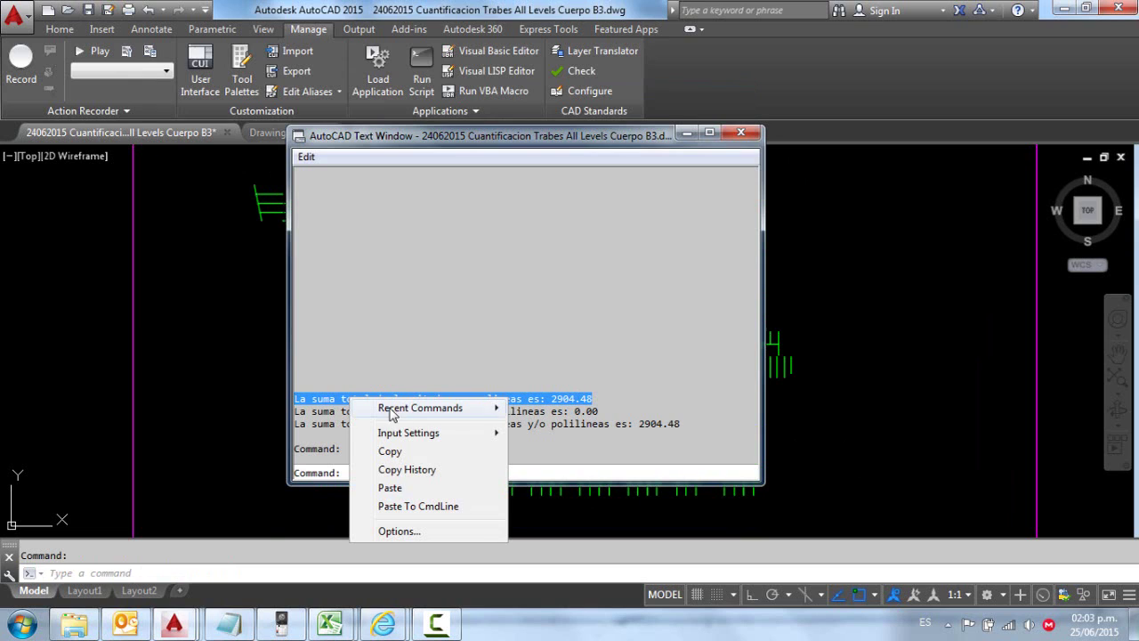
left_click(420, 451)
left_click(741, 133)
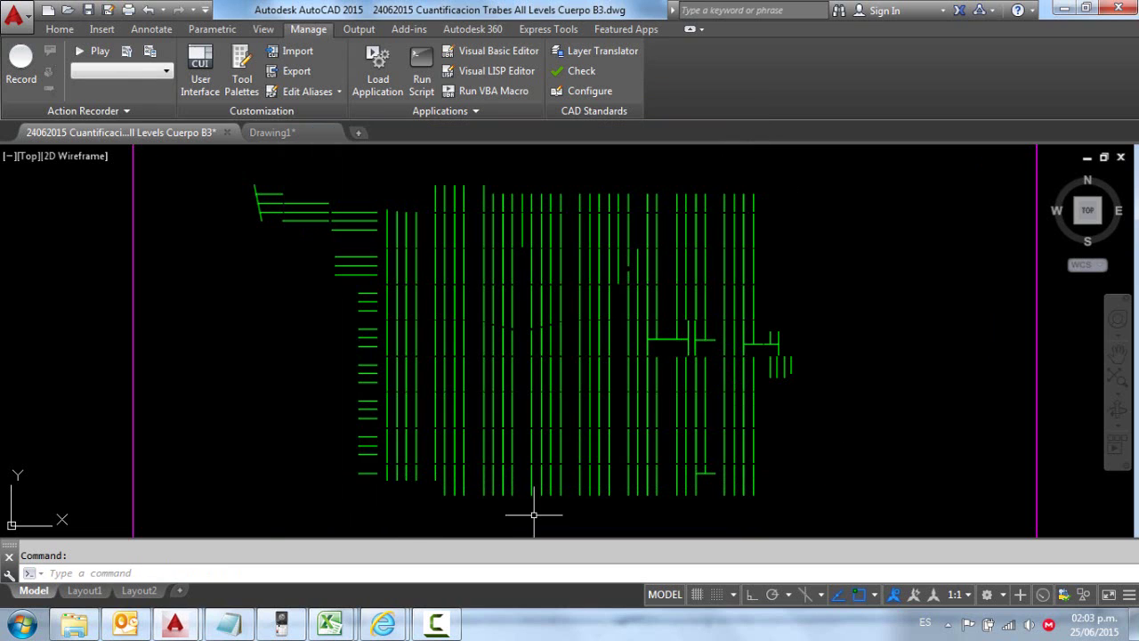
key("ctrl+v")
left_click(466, 506)
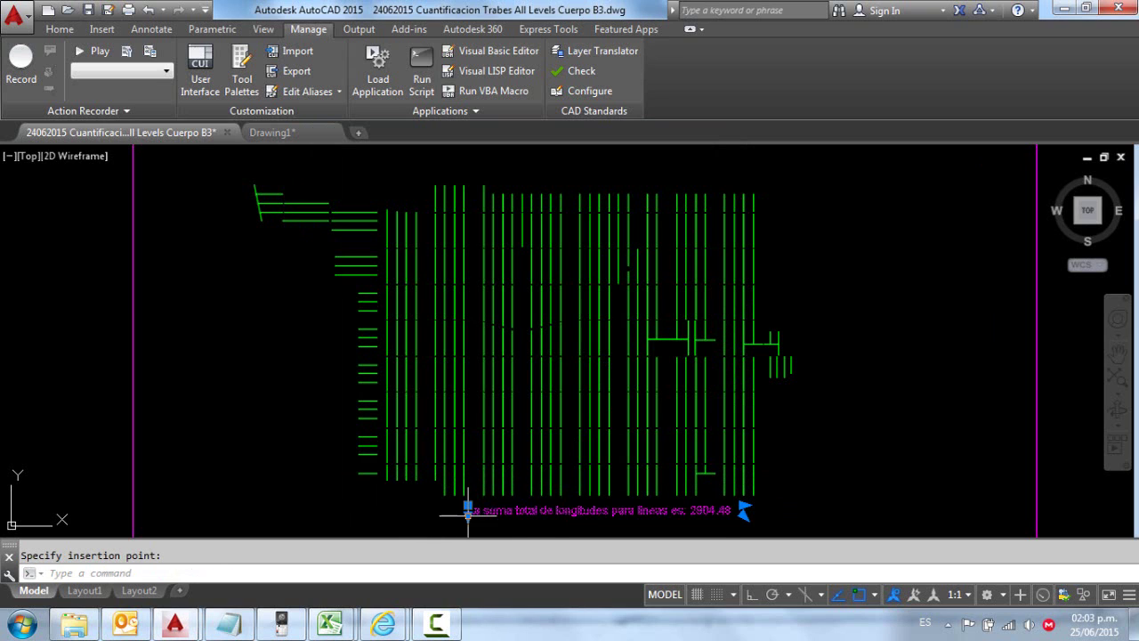
key("Escape")
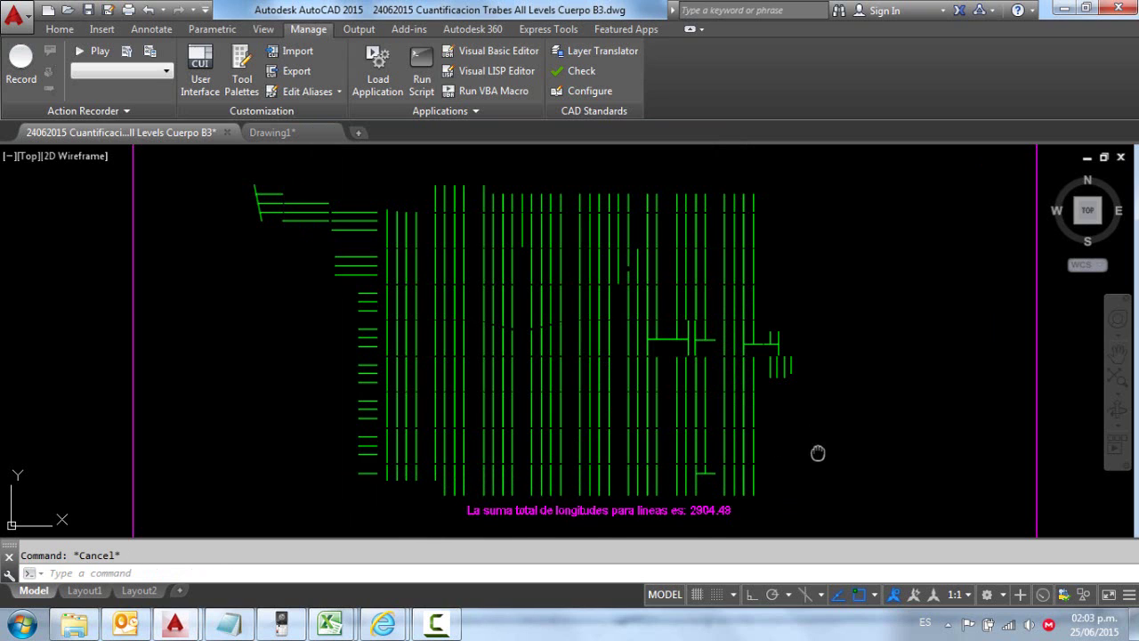
middle_click_drag(817, 454, 808, 437)
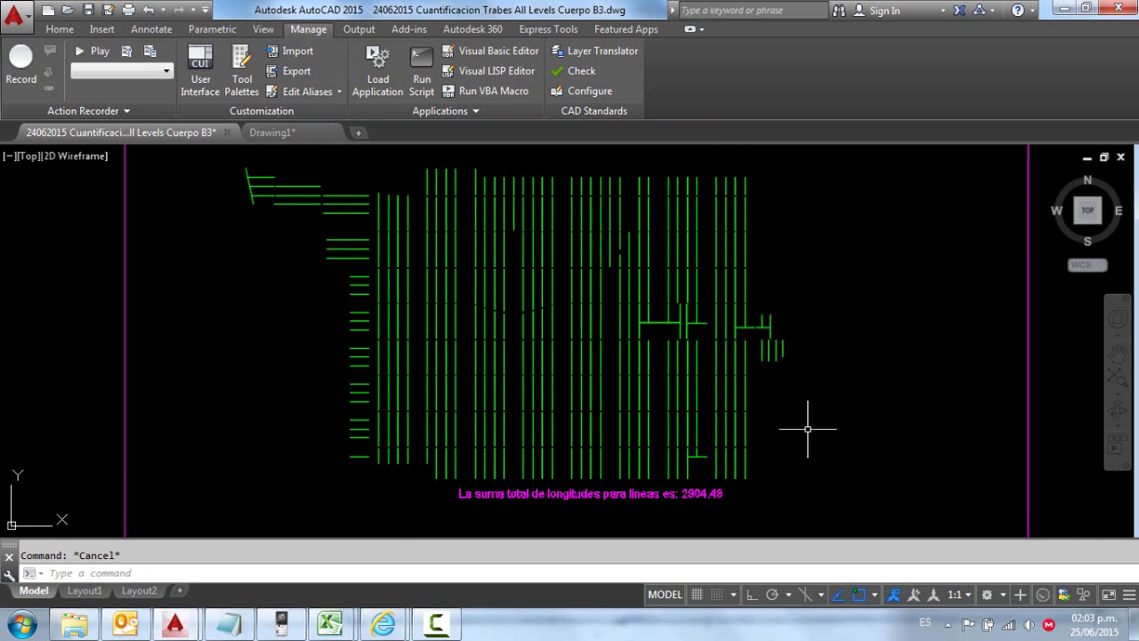
Start OVERKILL on an empty window selection, then cancel it.
type("OVERKILL")
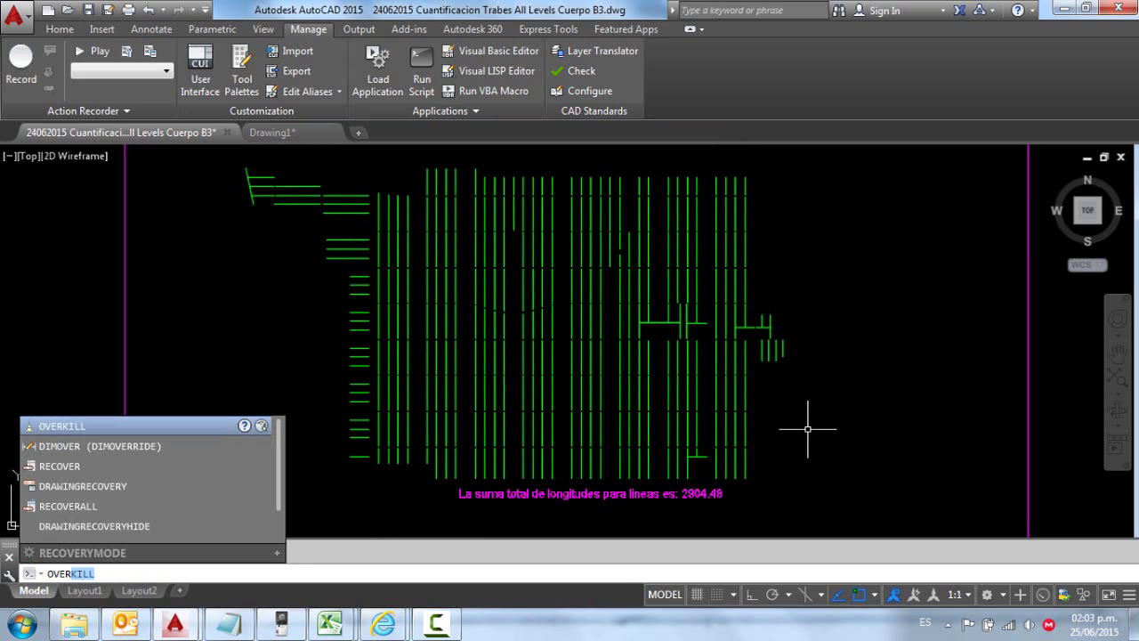
key("Return")
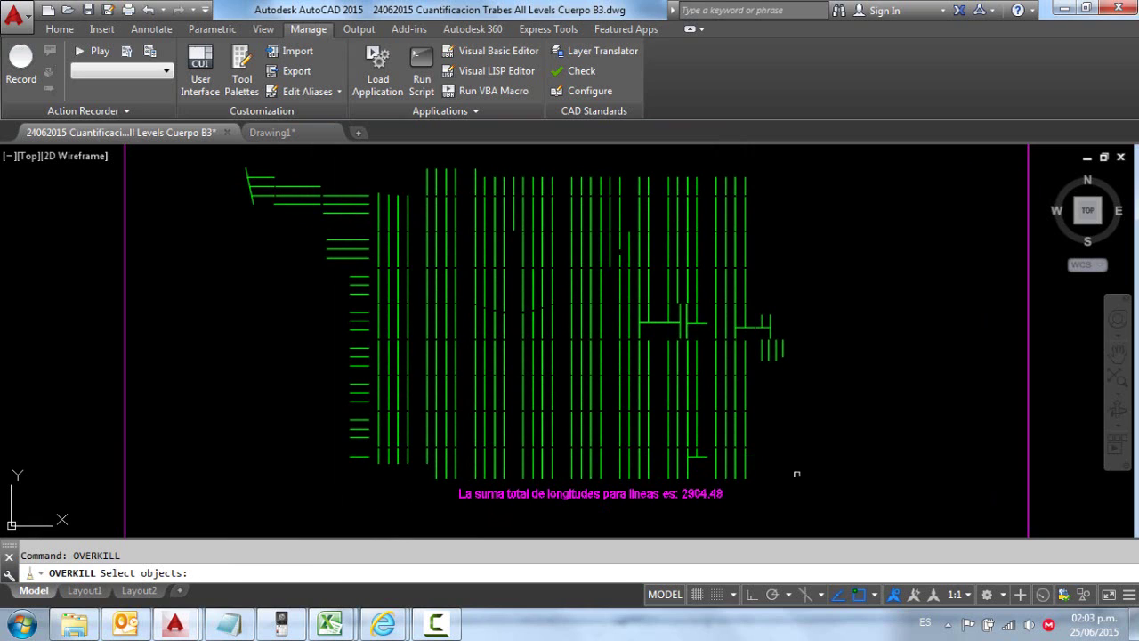
left_click(832, 479)
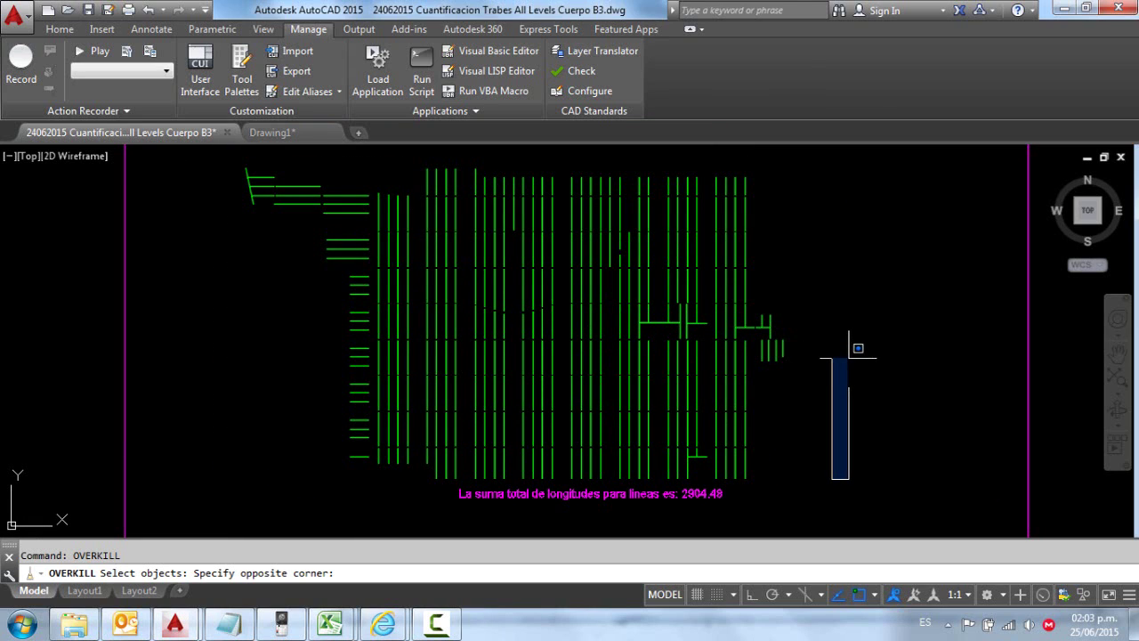
left_click(848, 358)
key("Escape")
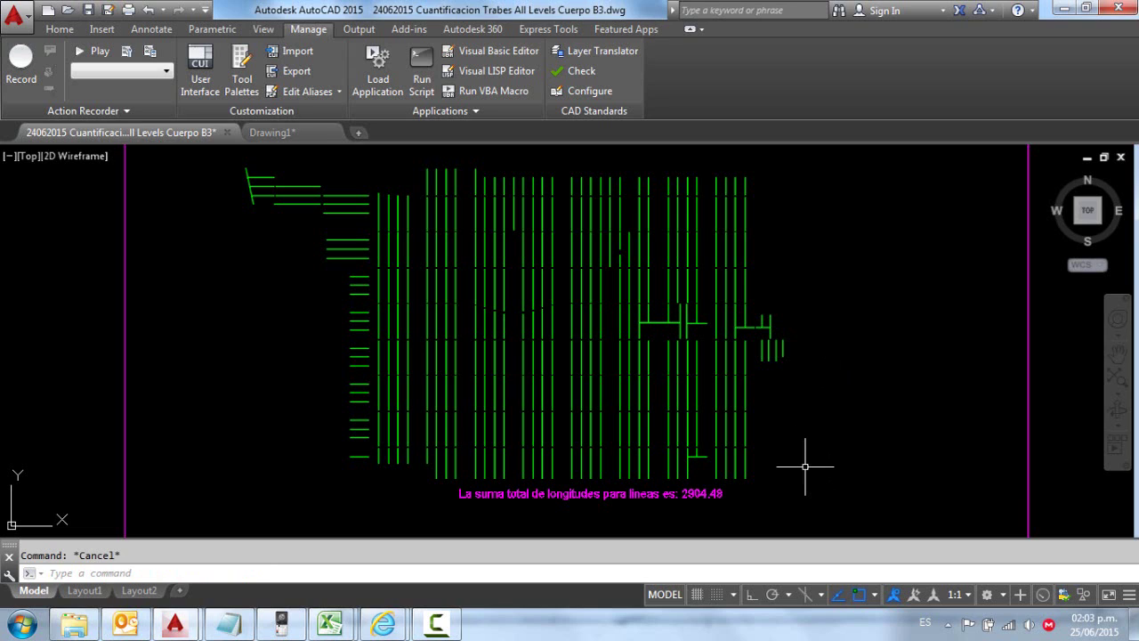
Window-select all beam lines with SELECT to count them (402), then clear the selection.
type("S")
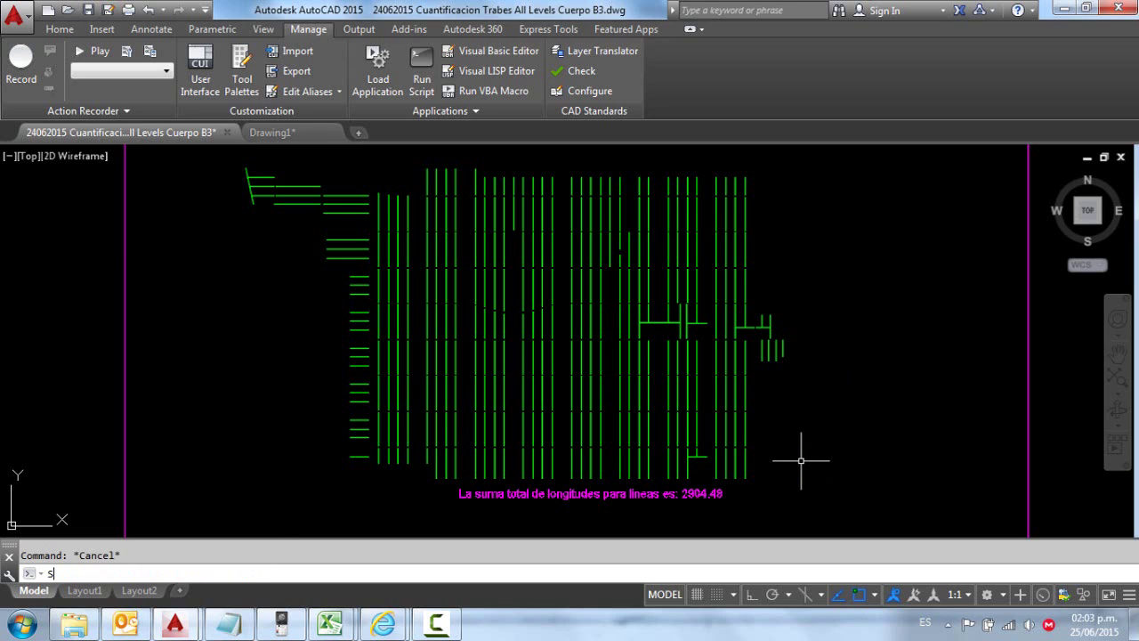
type("ELECT")
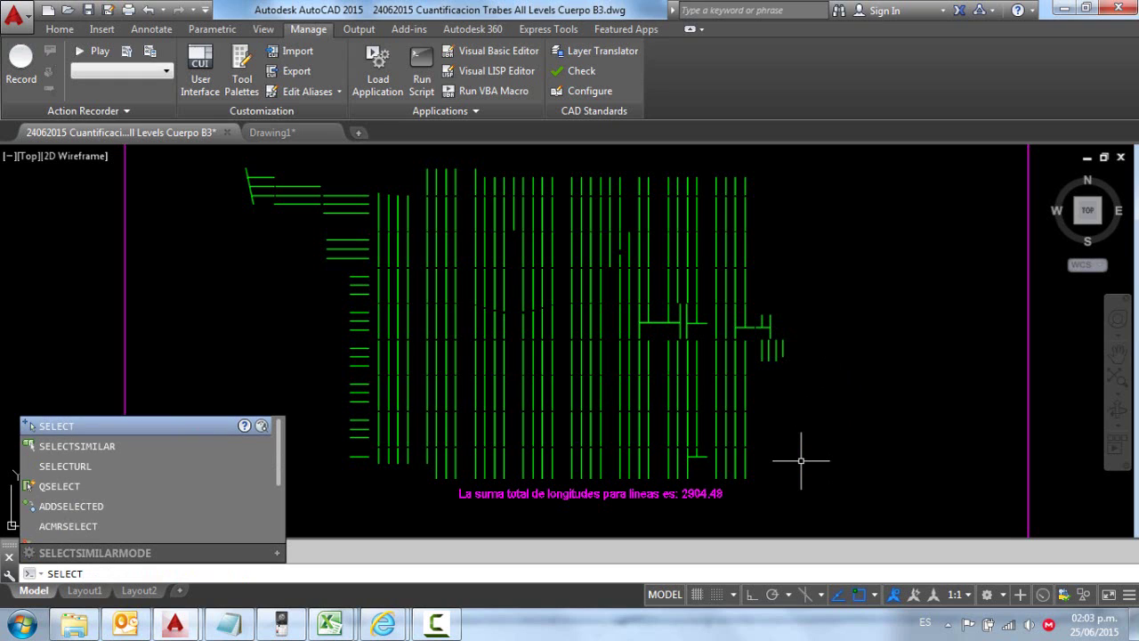
key("Return")
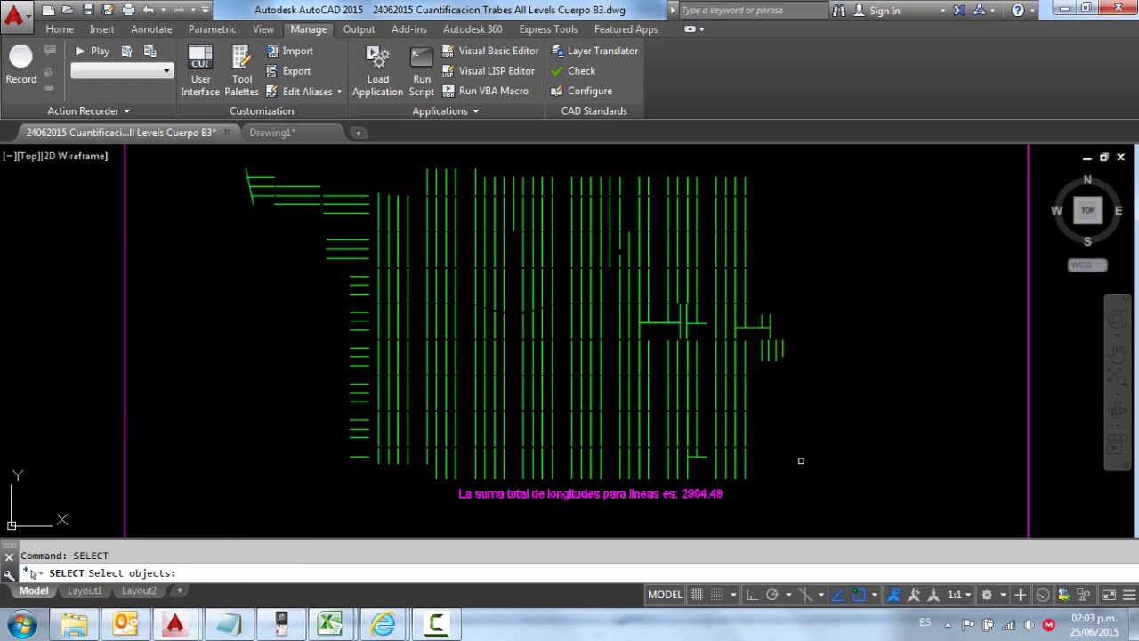
left_click(828, 469)
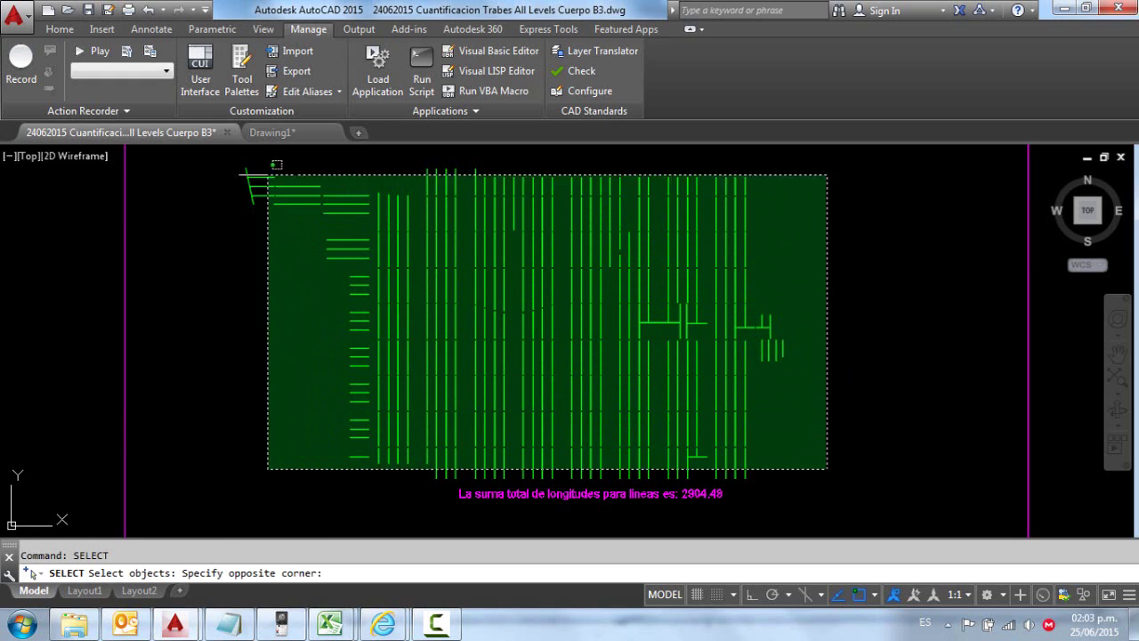
left_click(238, 162)
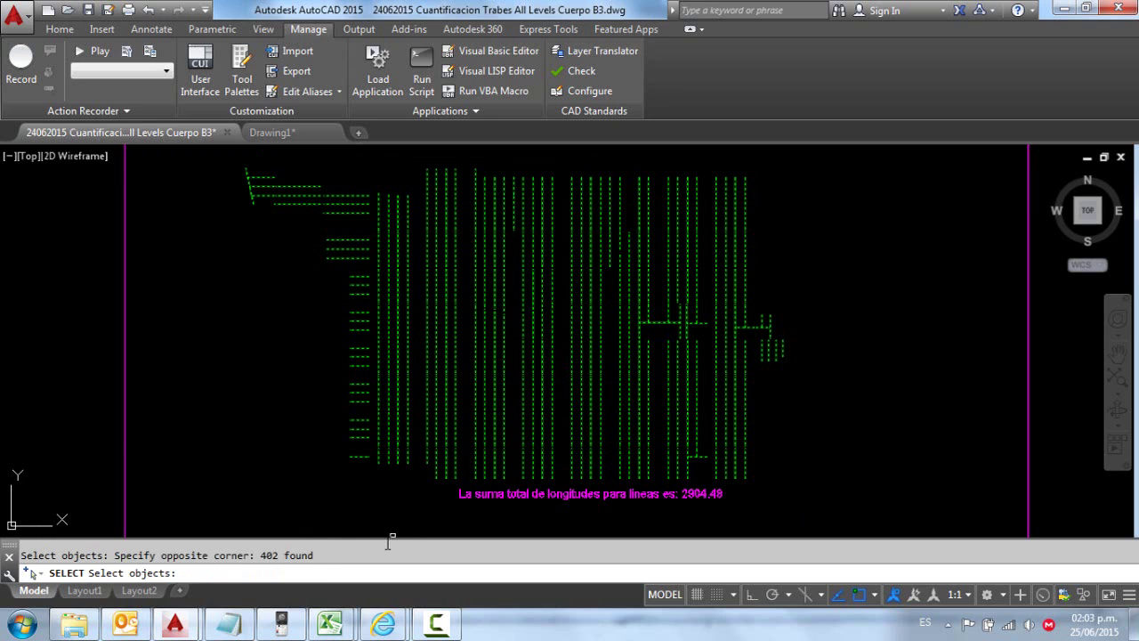
key("Escape")
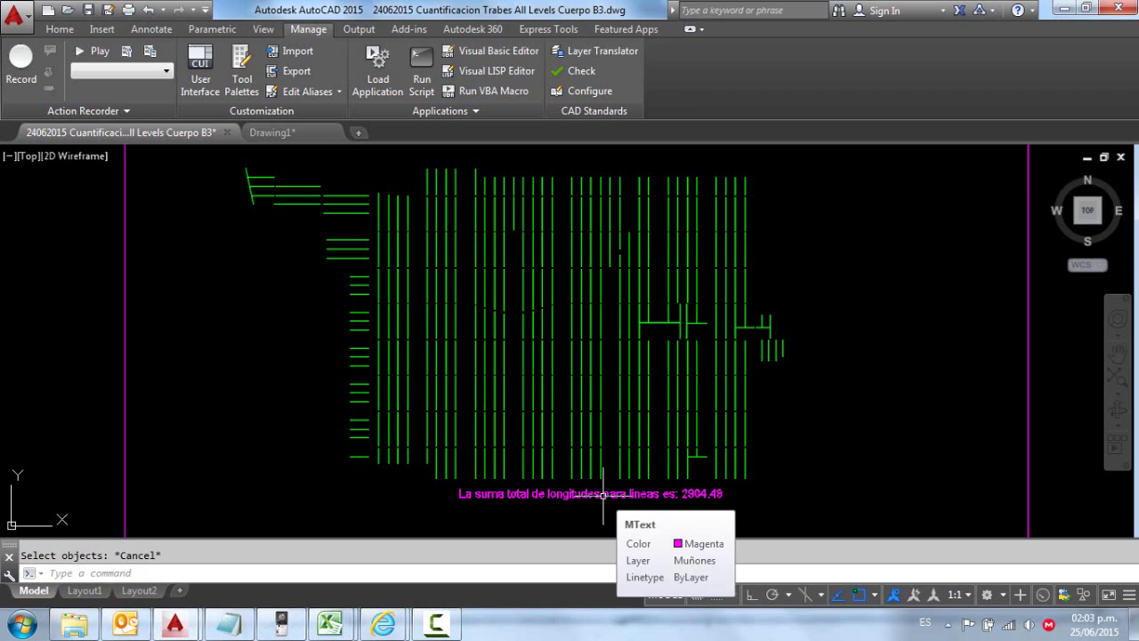
Add the line '402 LINEAS' under the 2904.48 total in the magenta note.
left_click(603, 494)
double_click(603, 494)
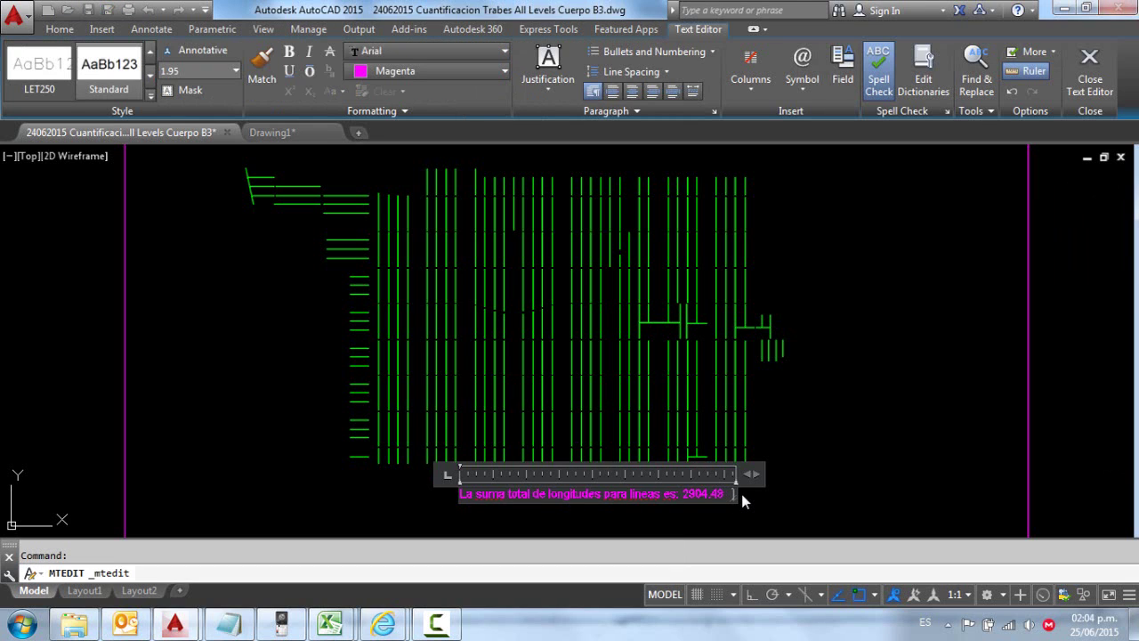
key("Return")
type("402 LI")
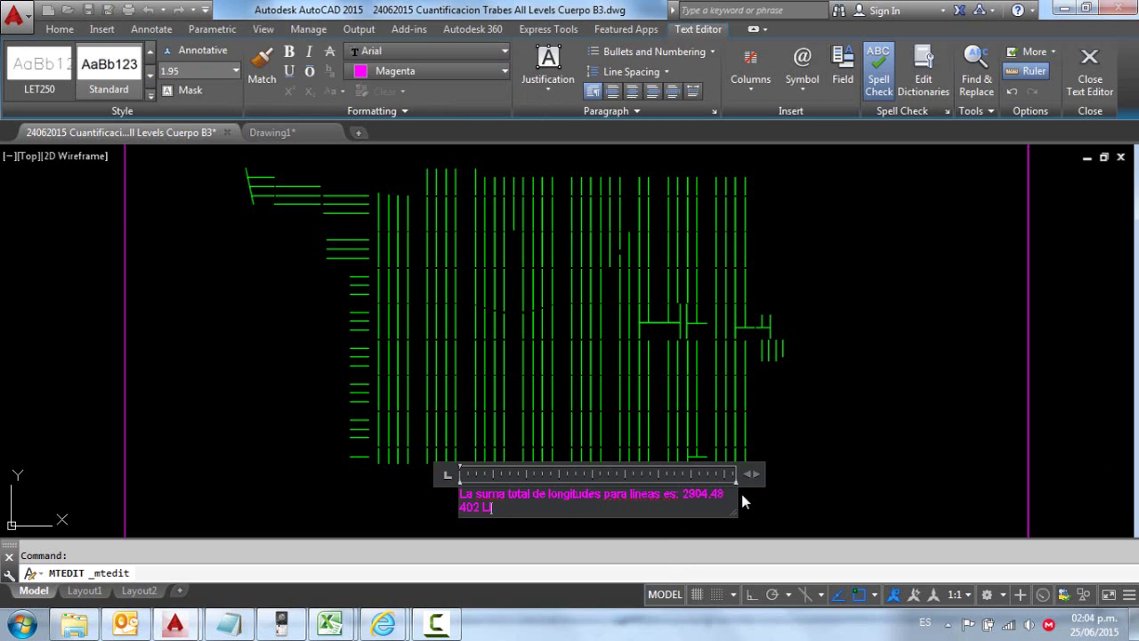
type("NEAS")
left_click(820, 426)
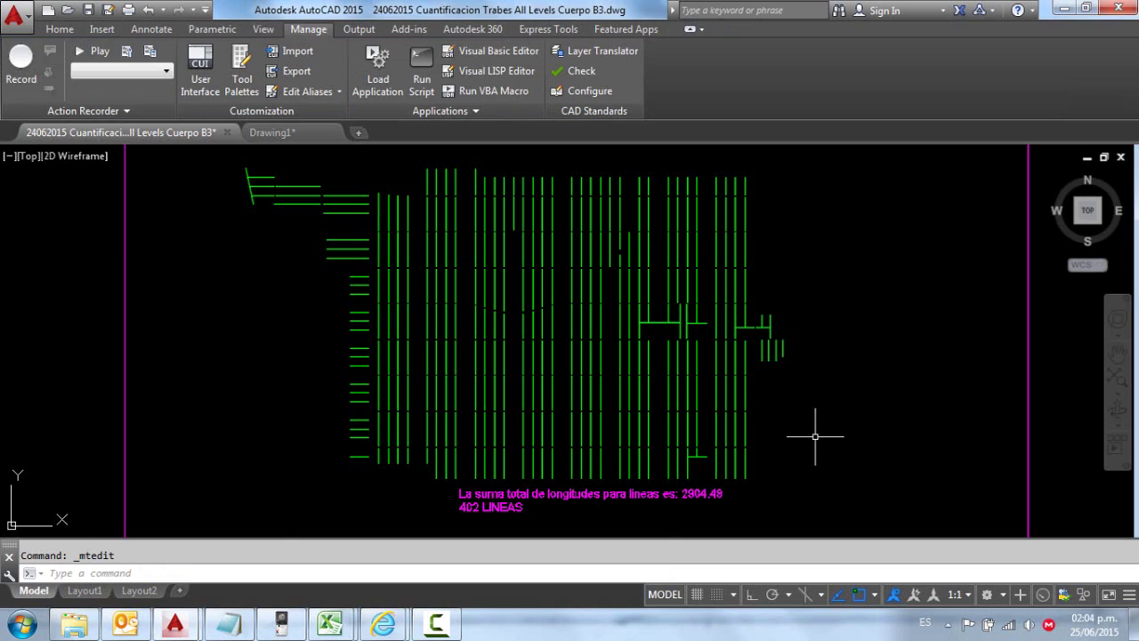
Run OVERKILL on all 402 beam lines selected with a crossing window.
type("OVERKILL")
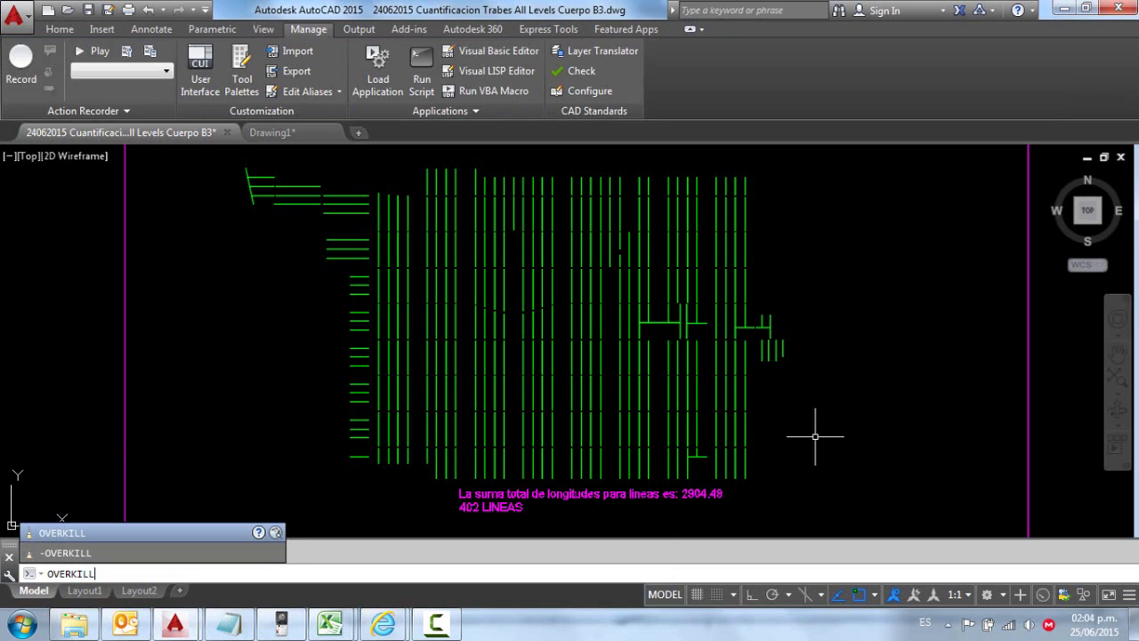
key("Return")
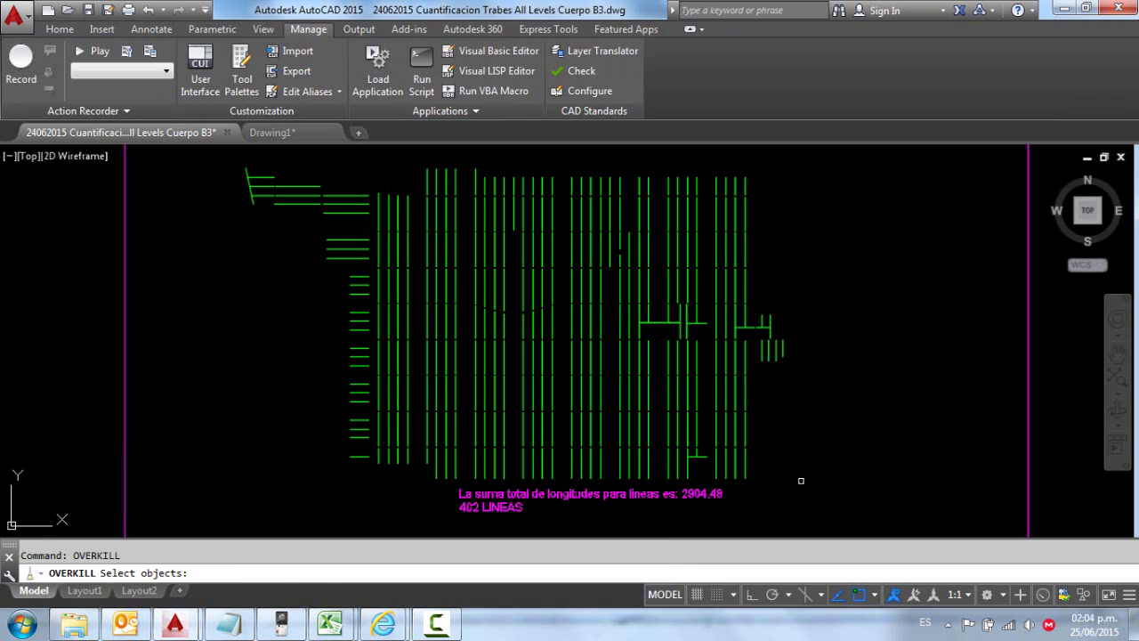
left_click(801, 481)
left_click(228, 166)
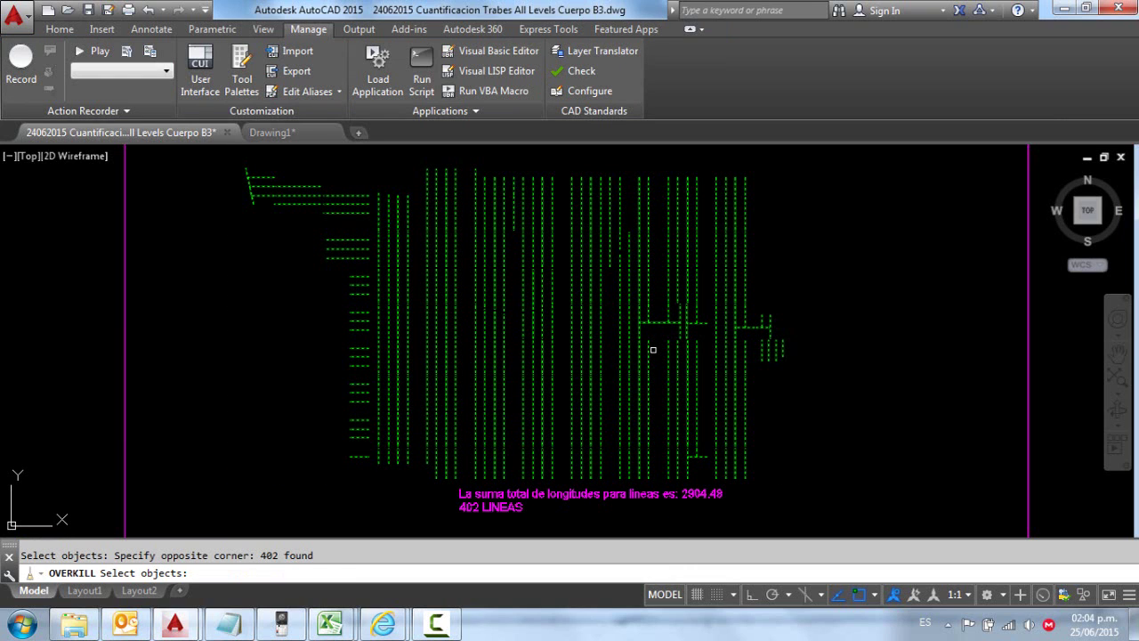
key("Return")
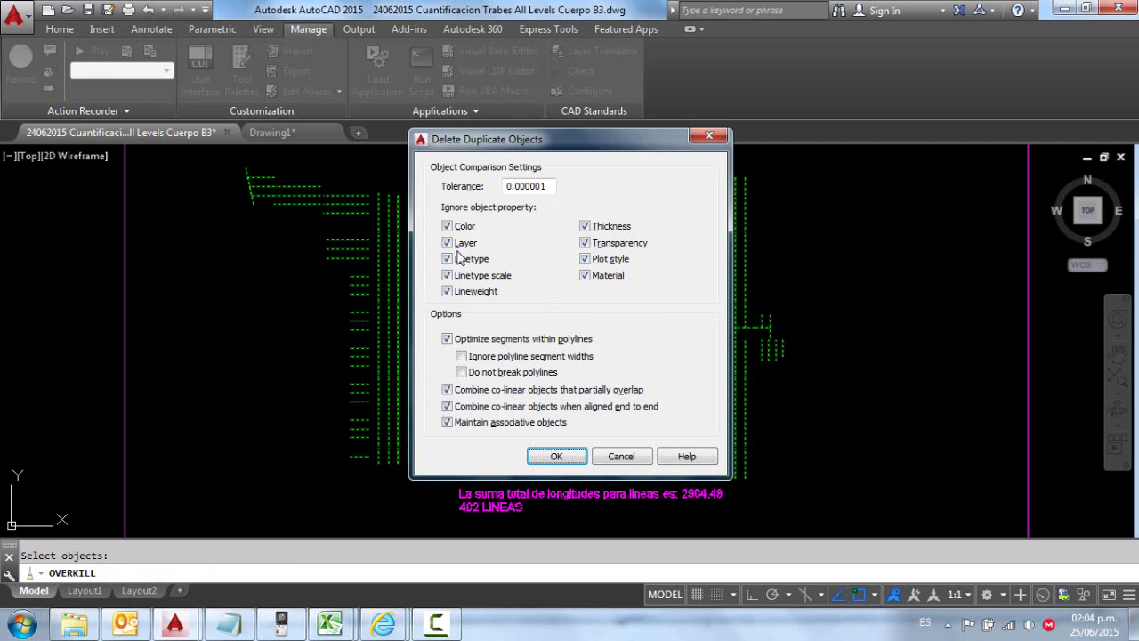
Keep the default Delete Duplicate Objects settings and confirm; no overlaps are deleted.
left_click(461, 258)
left_click(465, 260)
left_click(464, 228)
left_click(465, 228)
left_click(608, 243)
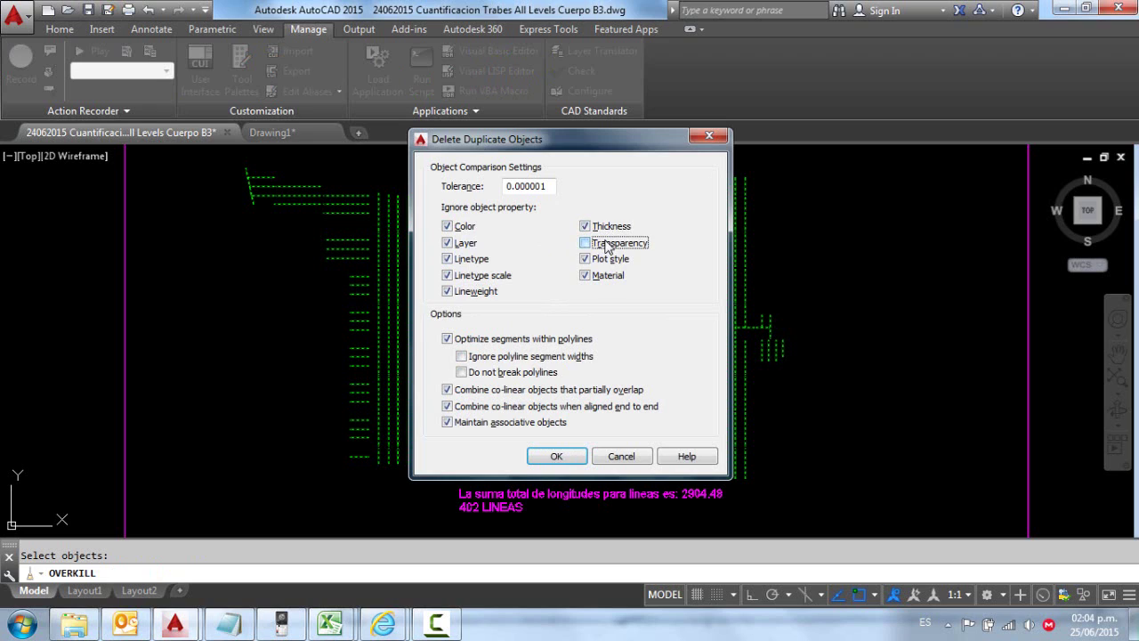
left_click(608, 246)
left_click(609, 259)
left_click(609, 260)
left_click(606, 277)
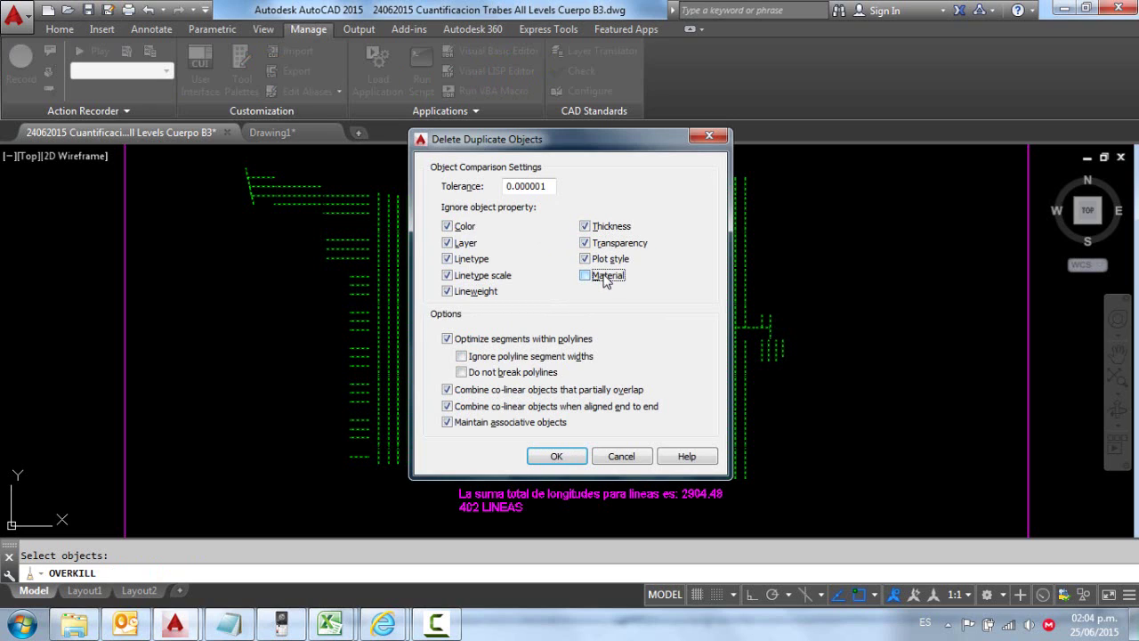
left_click(606, 279)
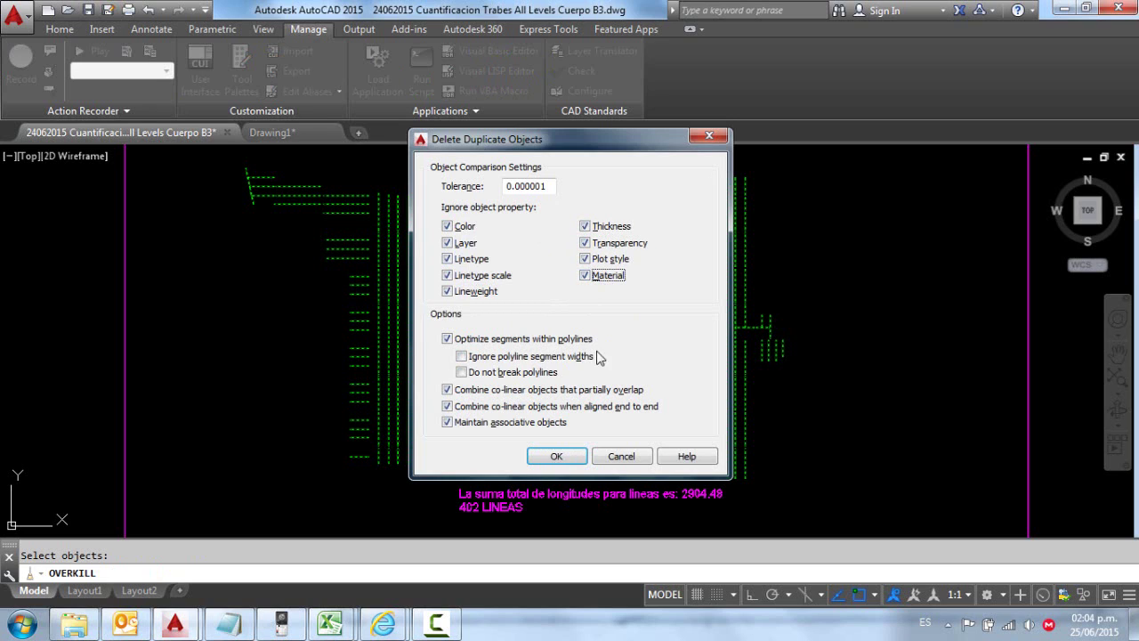
left_click(557, 456)
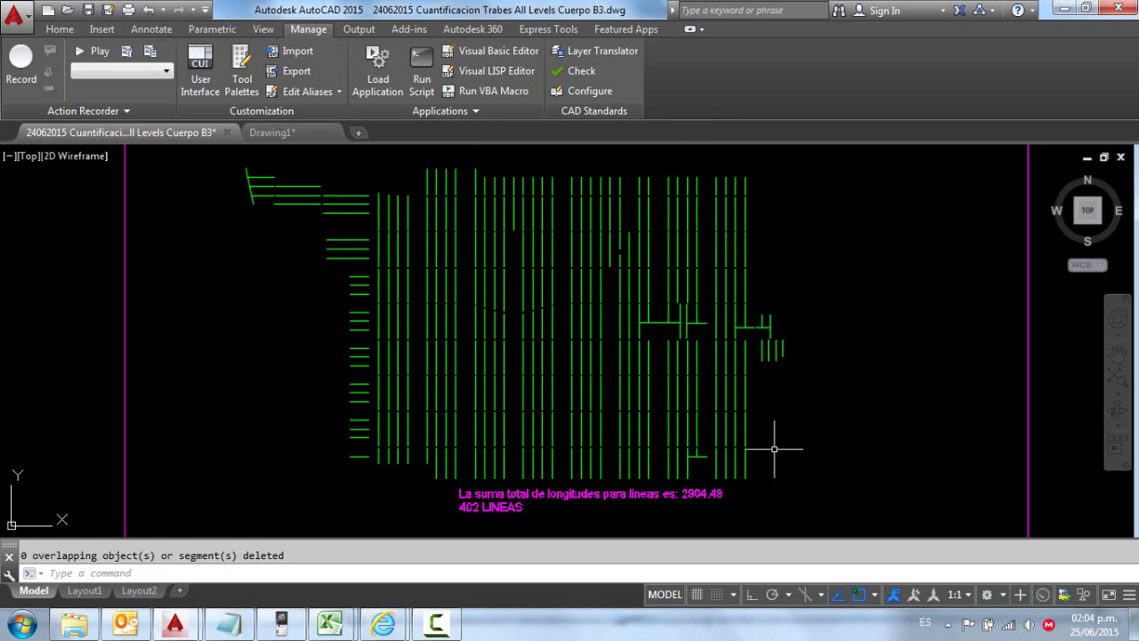
mouse_move(794, 438)
middle_mouse_down()
mouse_move(570, 440)
mouse_move(568, 455)
middle_mouse_up()
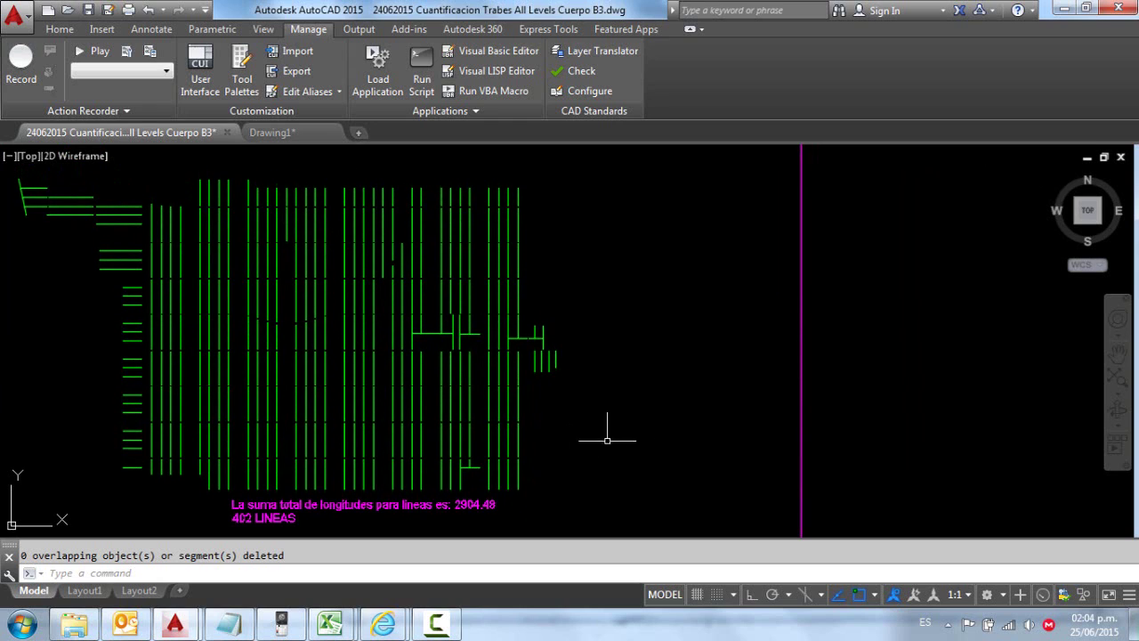
Run SUMALL on 331 crossing-selected beam lines and show the 2369.62 total in the text window.
type("sALL")
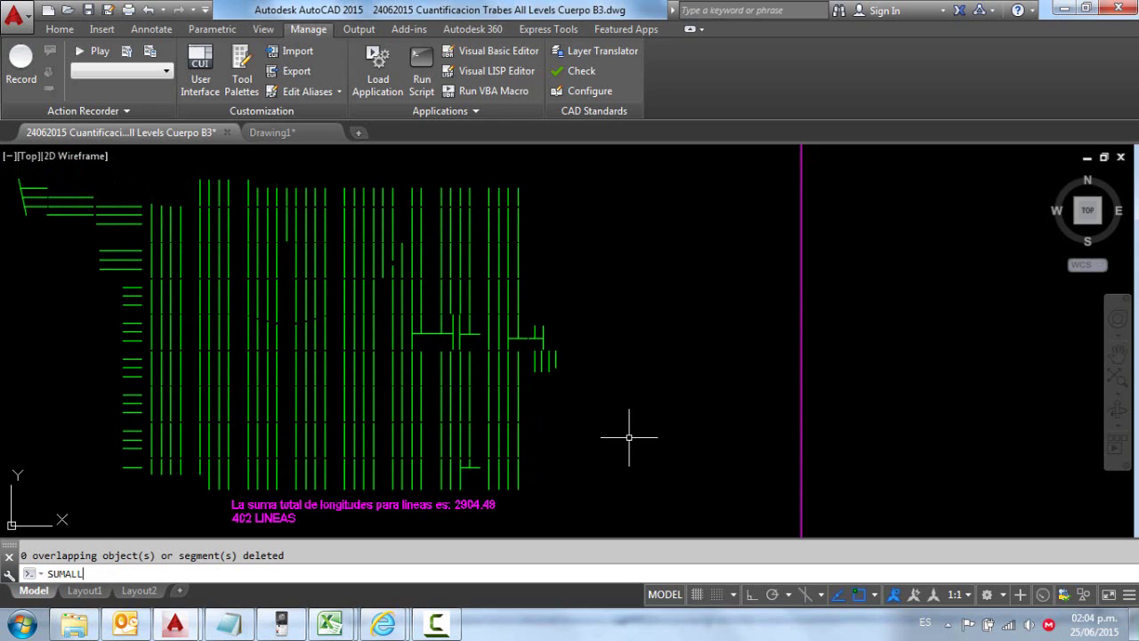
key("Return")
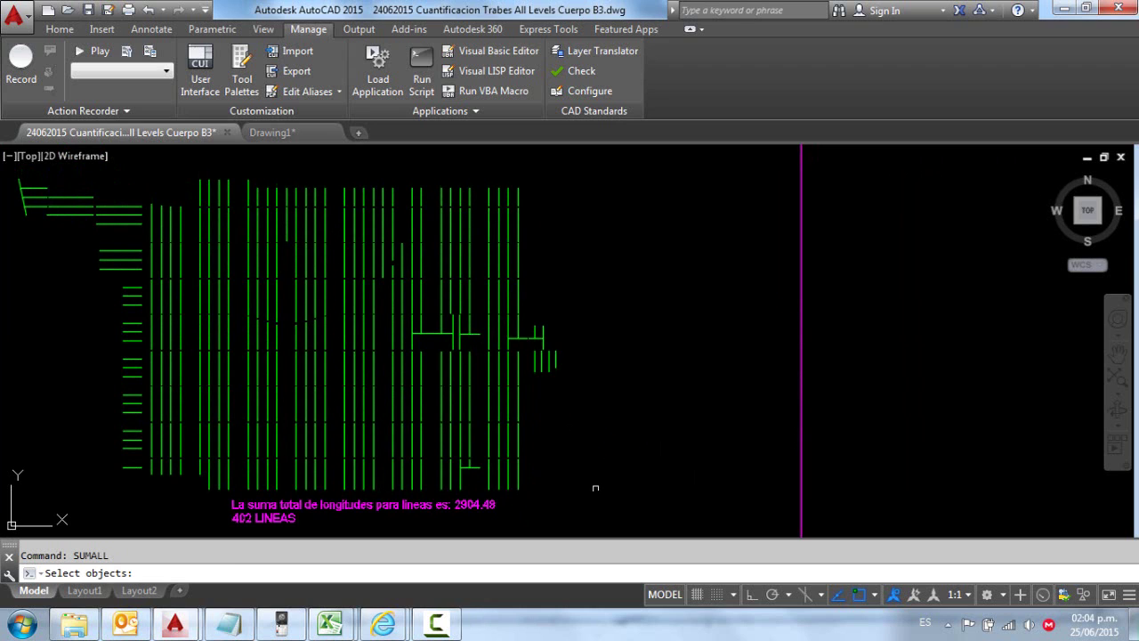
left_click(596, 486)
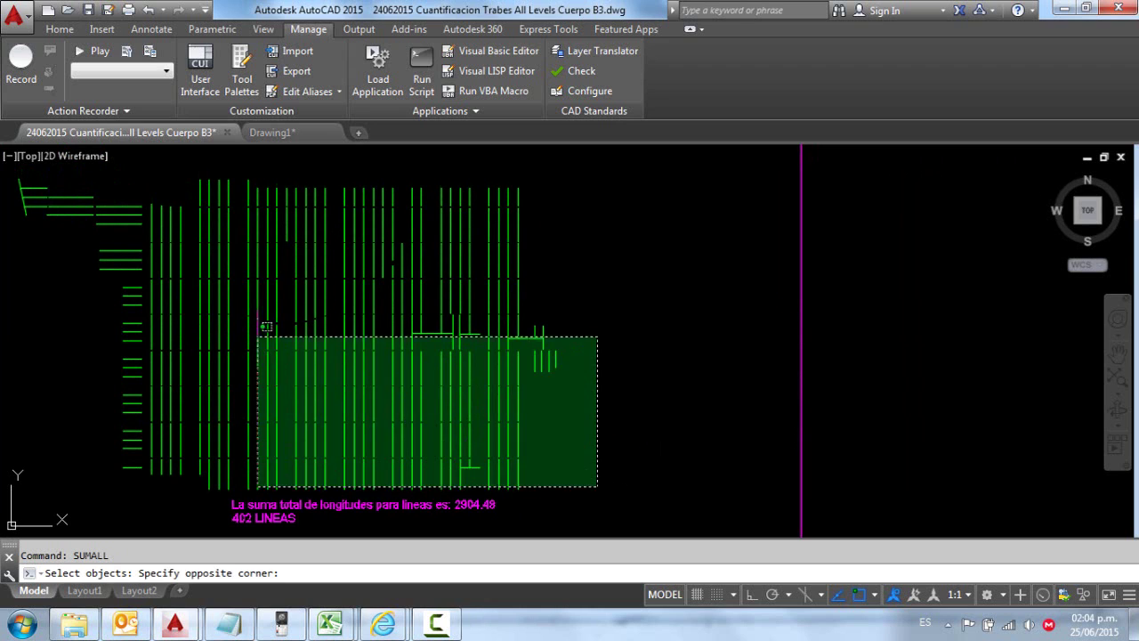
left_click(16, 184)
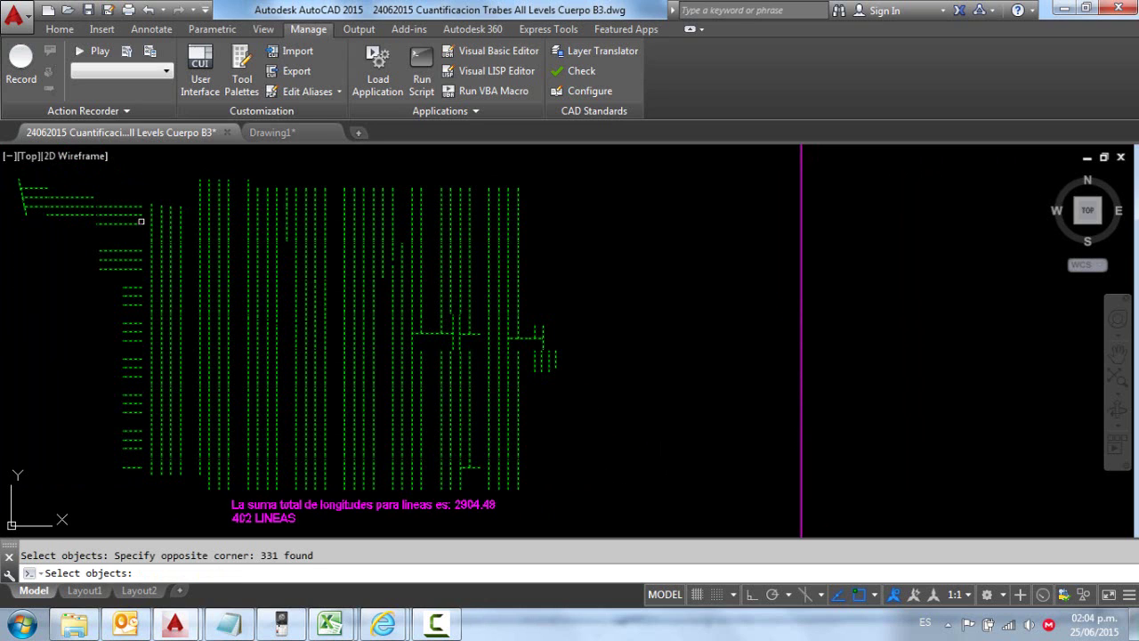
key("Return")
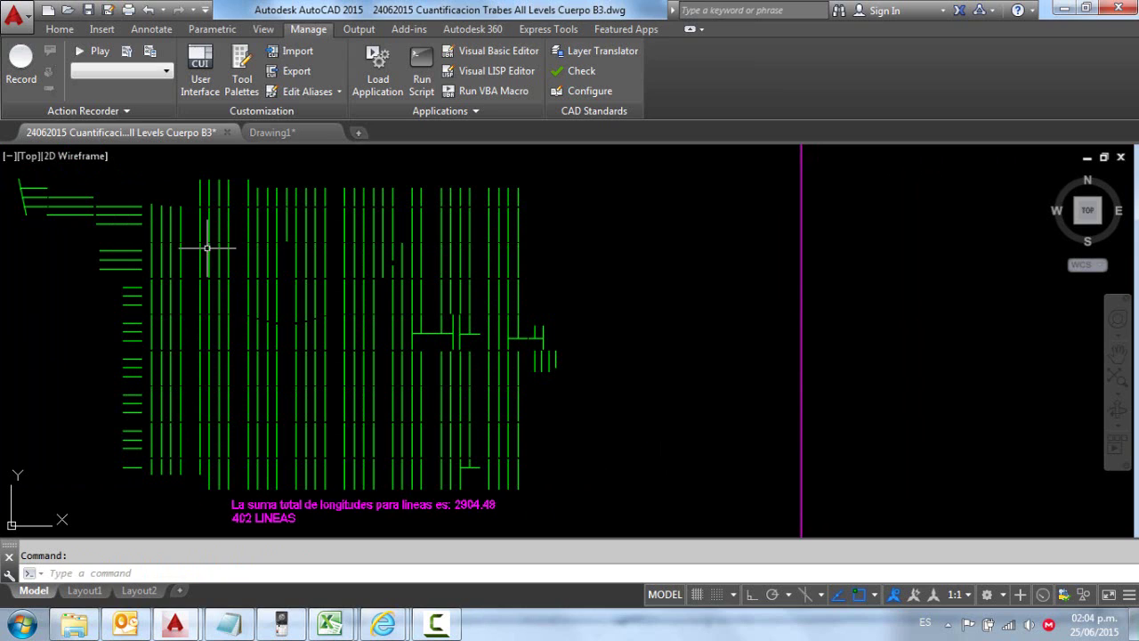
key("F2")
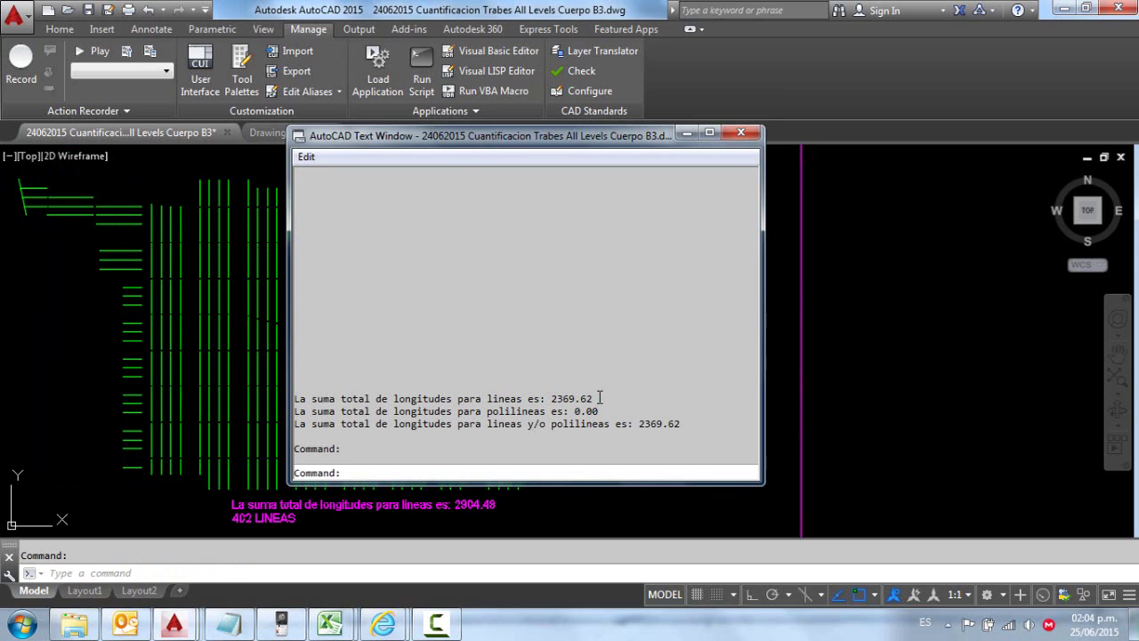
Copy the 2369.62 total sentence and paste it as a note right of the first one.
left_click_drag(599, 398, 297, 399)
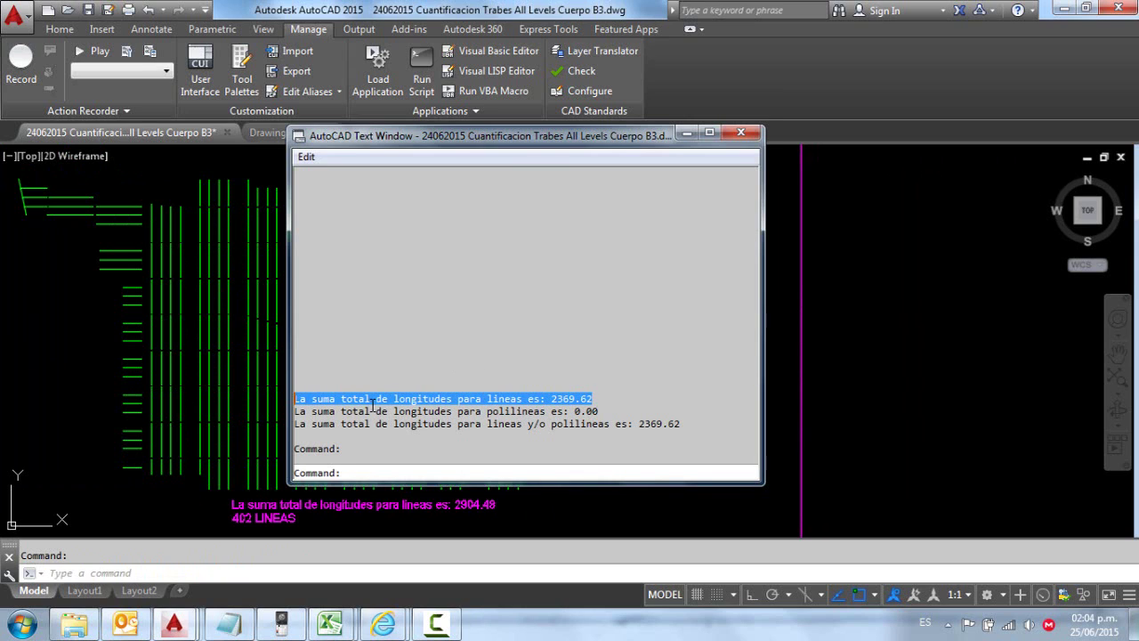
right_click(403, 408)
left_click(420, 452)
key("F2")
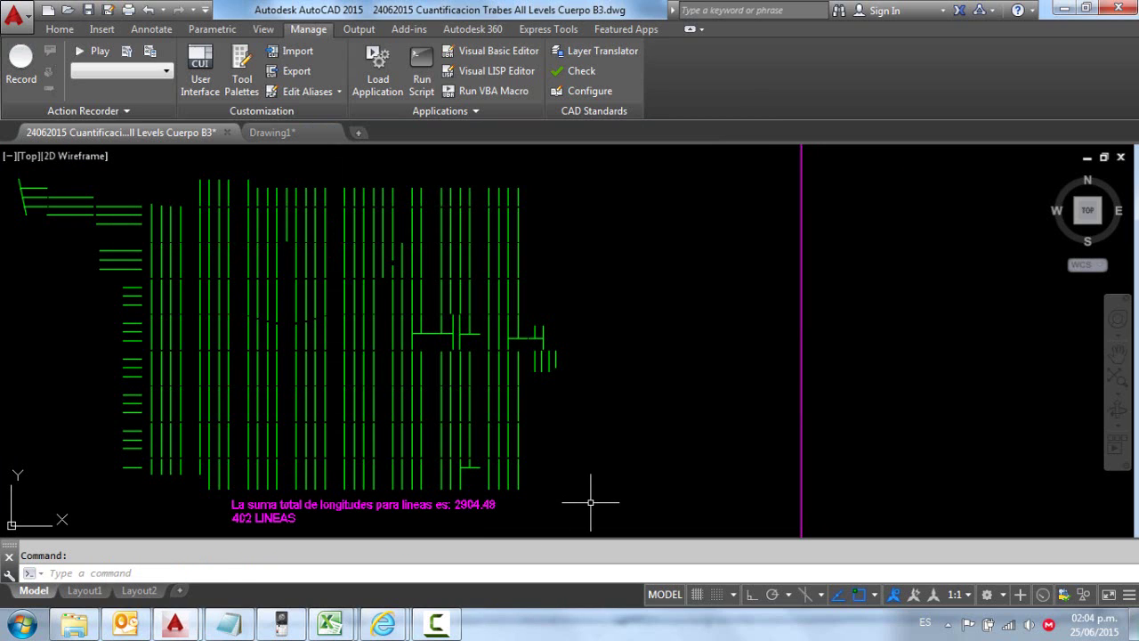
key("ctrl+v")
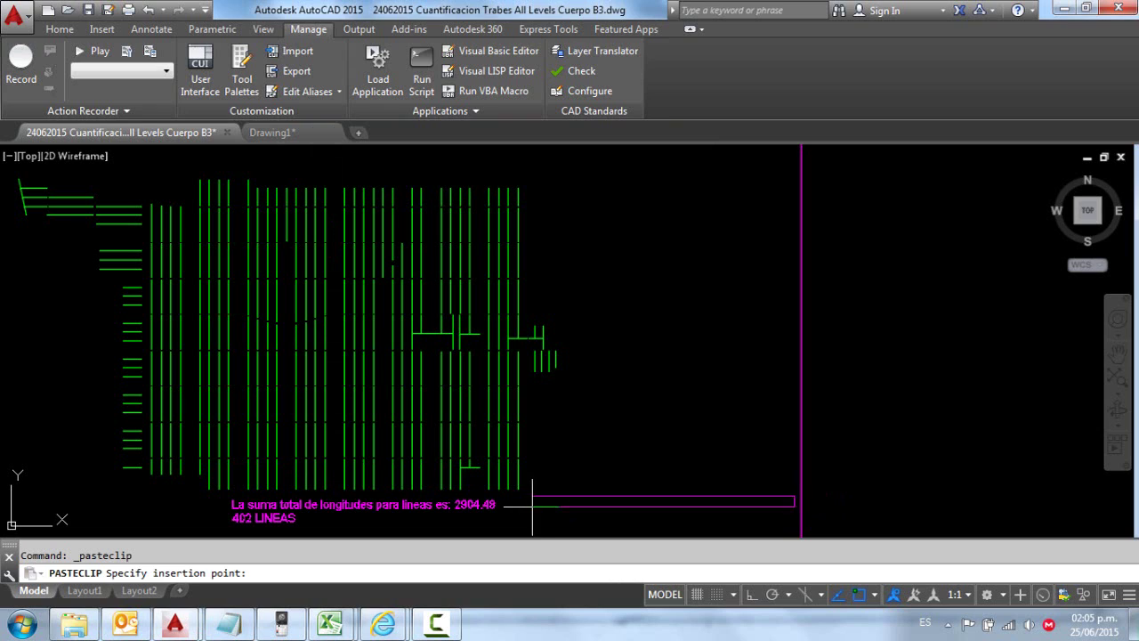
left_click(532, 504)
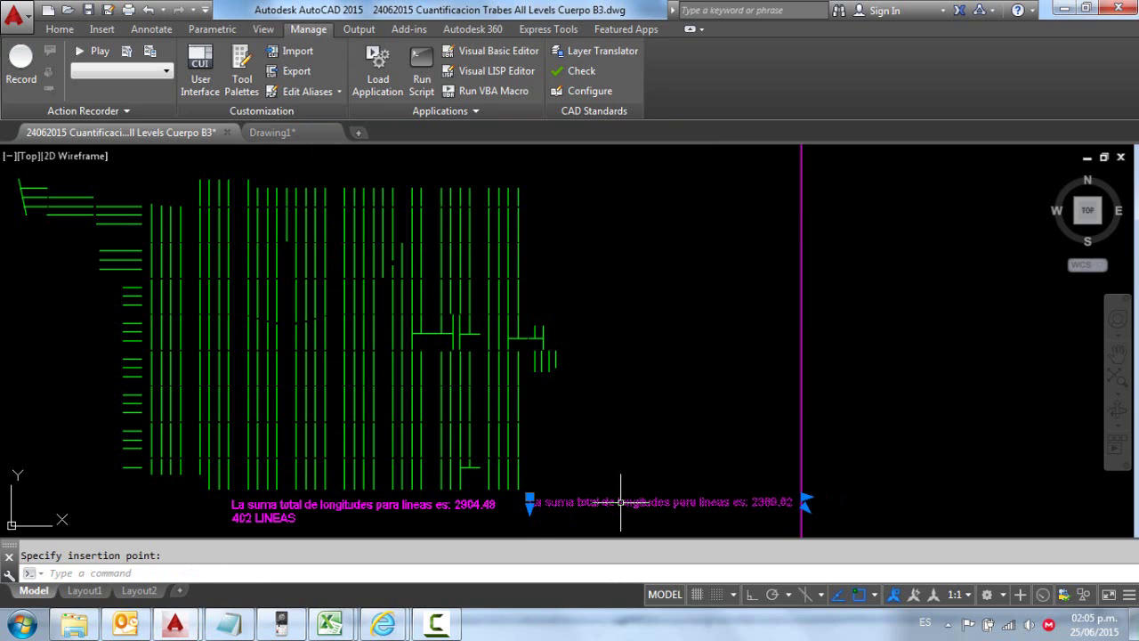
key("Escape")
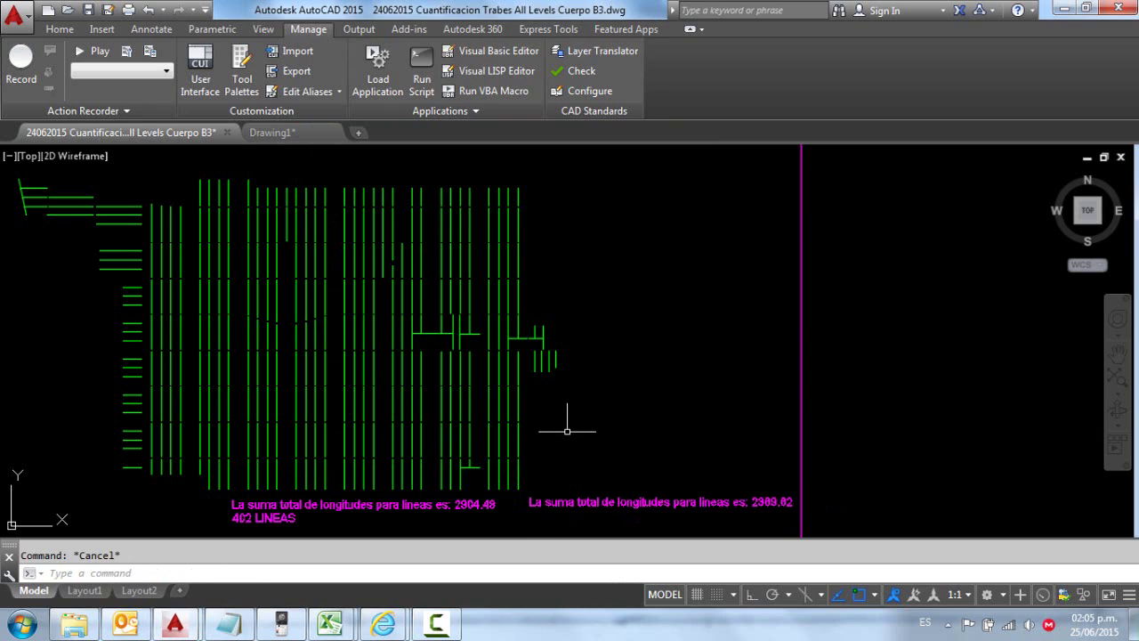
Window-select the beam lines with SELECT to count them (330), then cancel.
type("SE")
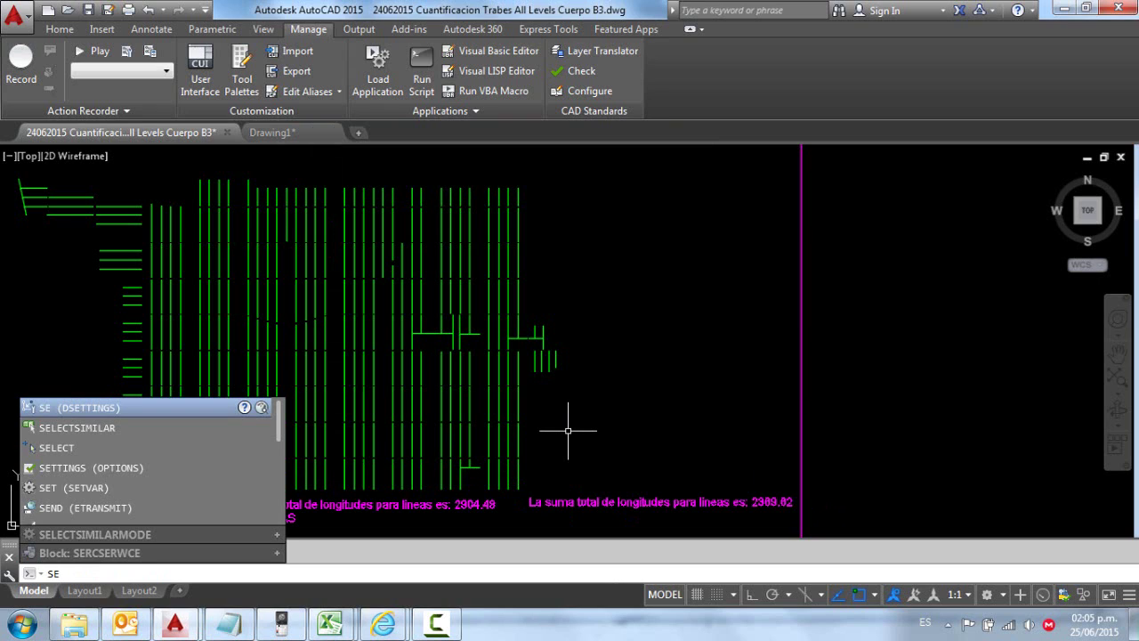
type("LECT")
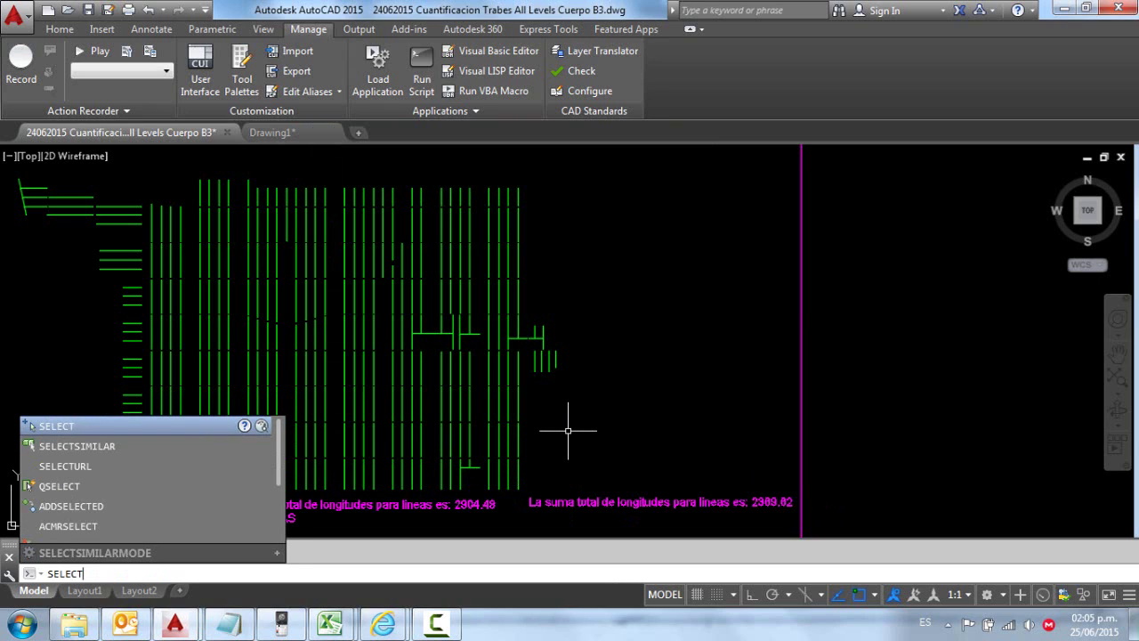
key("Return")
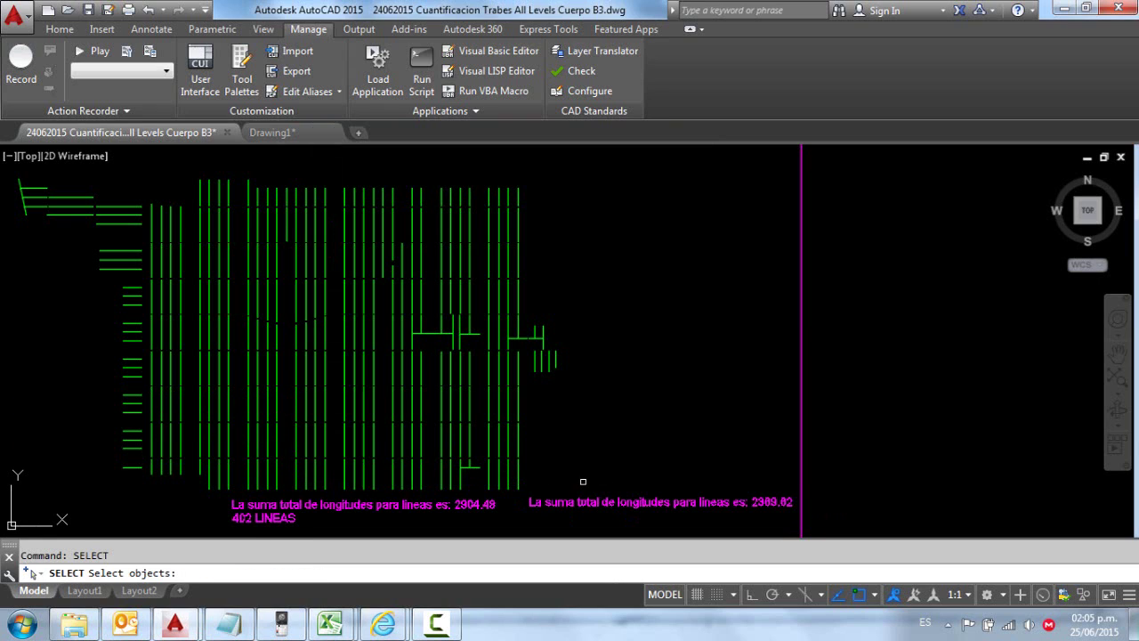
left_click(584, 481)
left_click(20, 176)
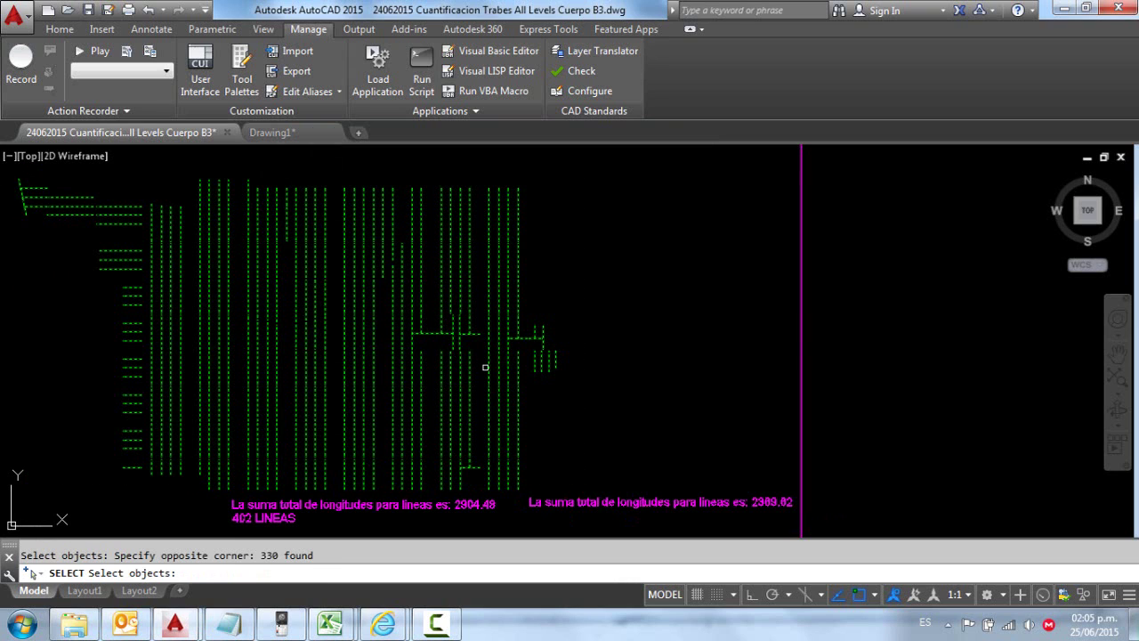
key("Escape")
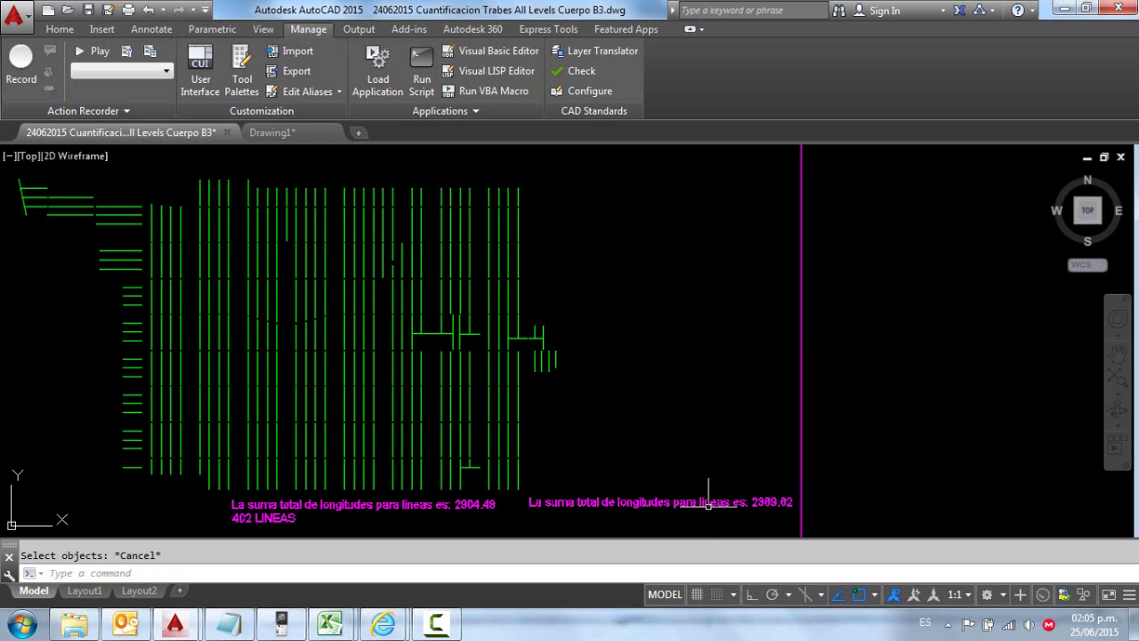
Add a line reading '330 TRABES' under the 2369.62 total in the right-hand note.
double_click(795, 502)
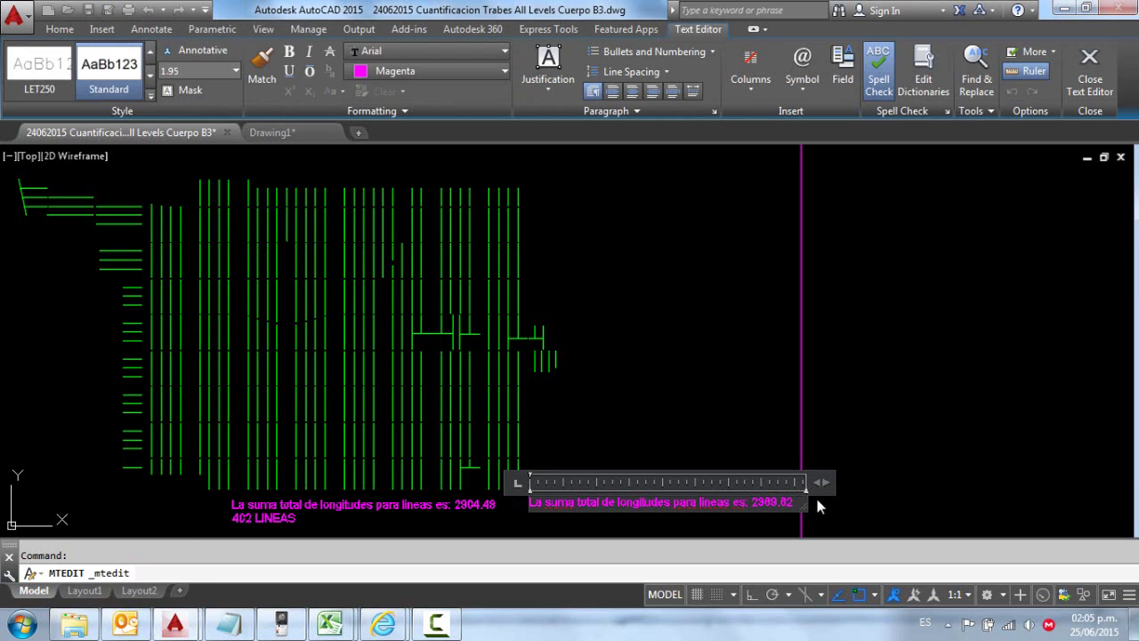
key("Return")
type("330")
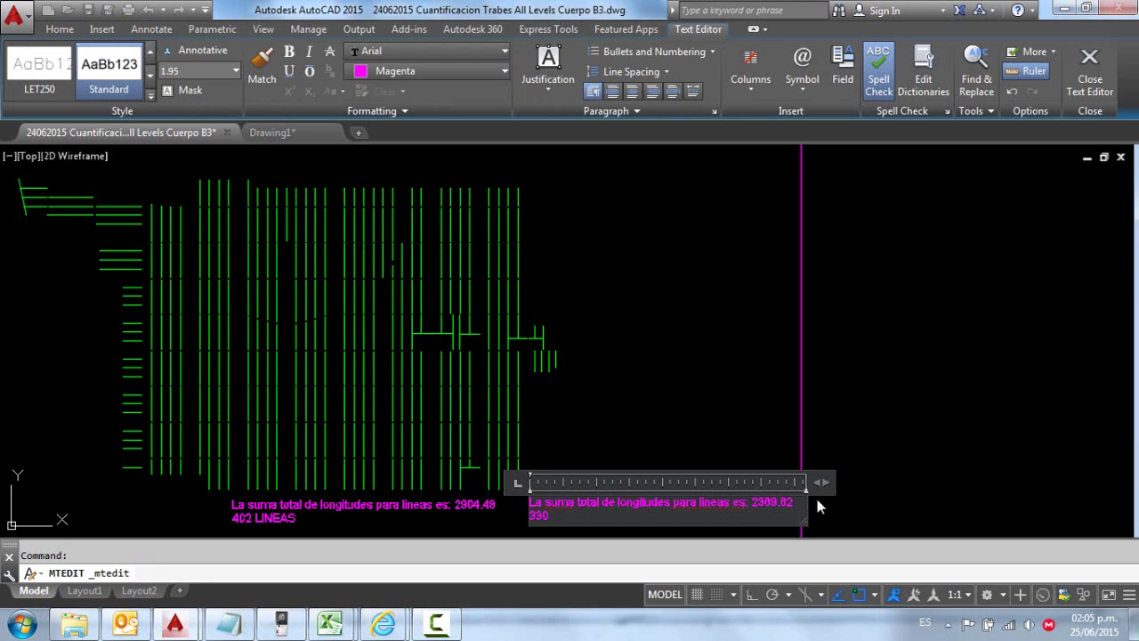
type("TRABES")
left_click(697, 417)
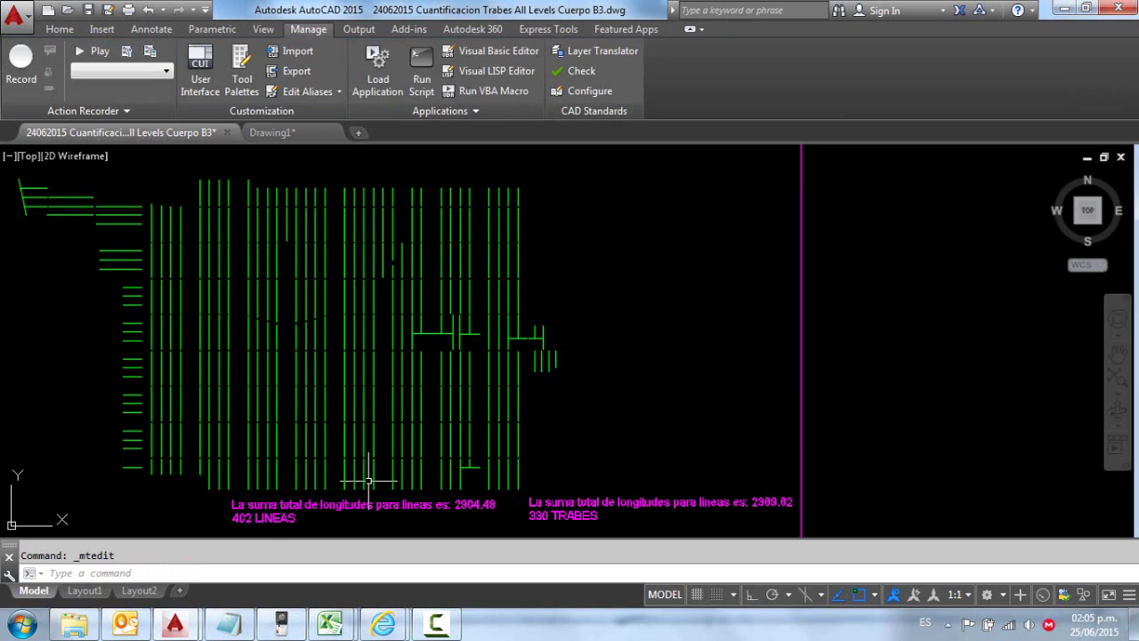
Change '402 LINEAS' to '402 TRABES' in the left-hand note.
double_click(261, 519)
left_click(310, 518)
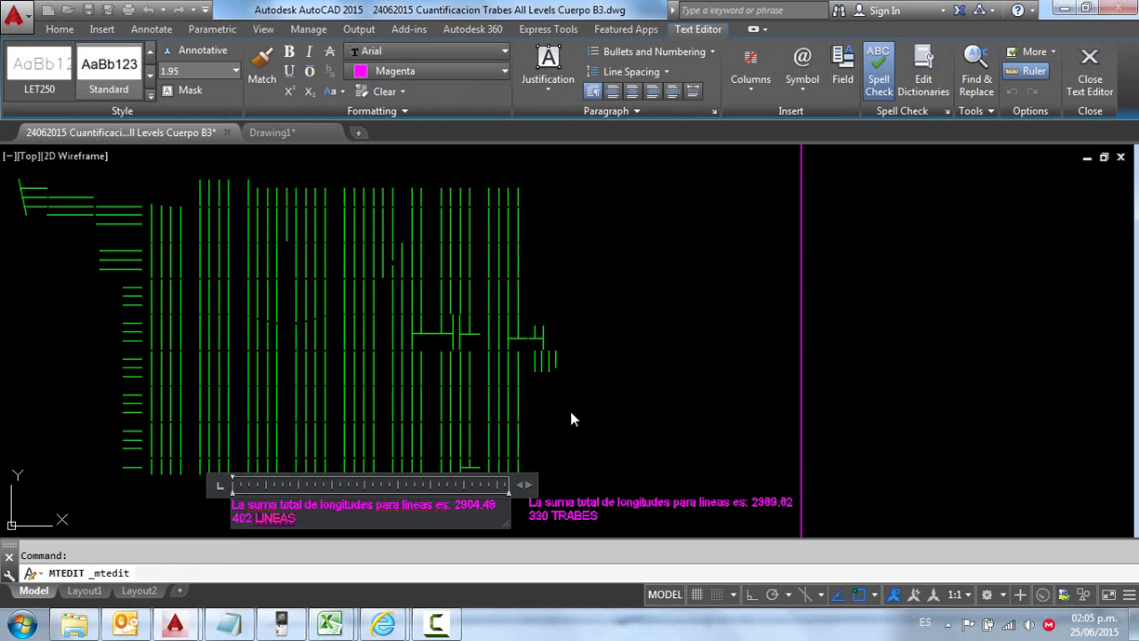
key("BackSpace")
key("BackSpace")
key("BackSpace")
type("TRABE")
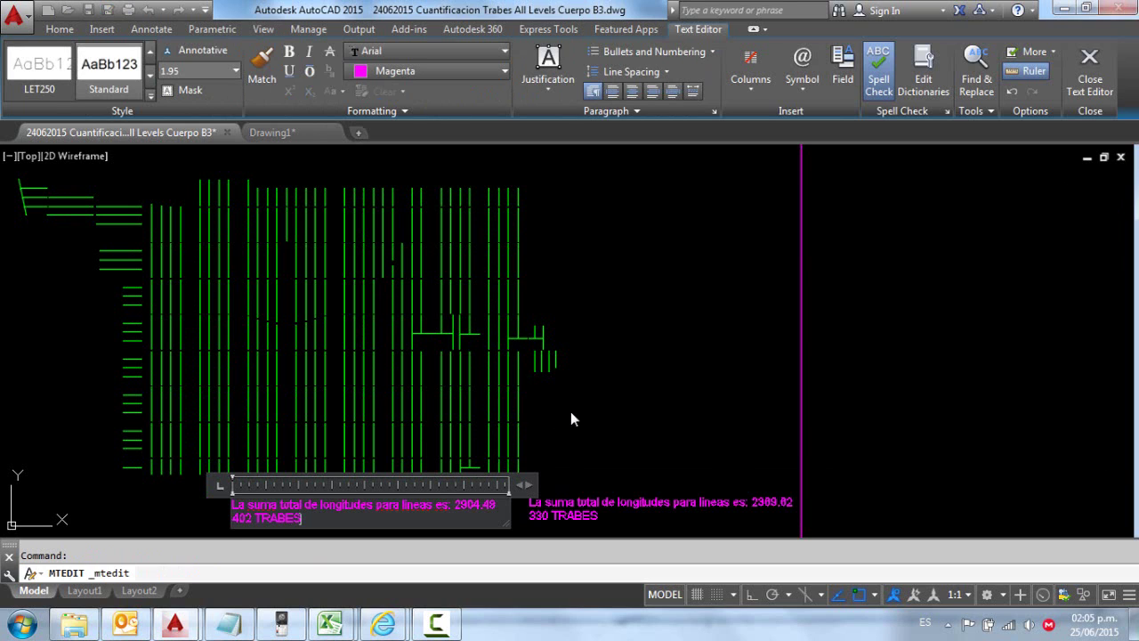
left_click(570, 417)
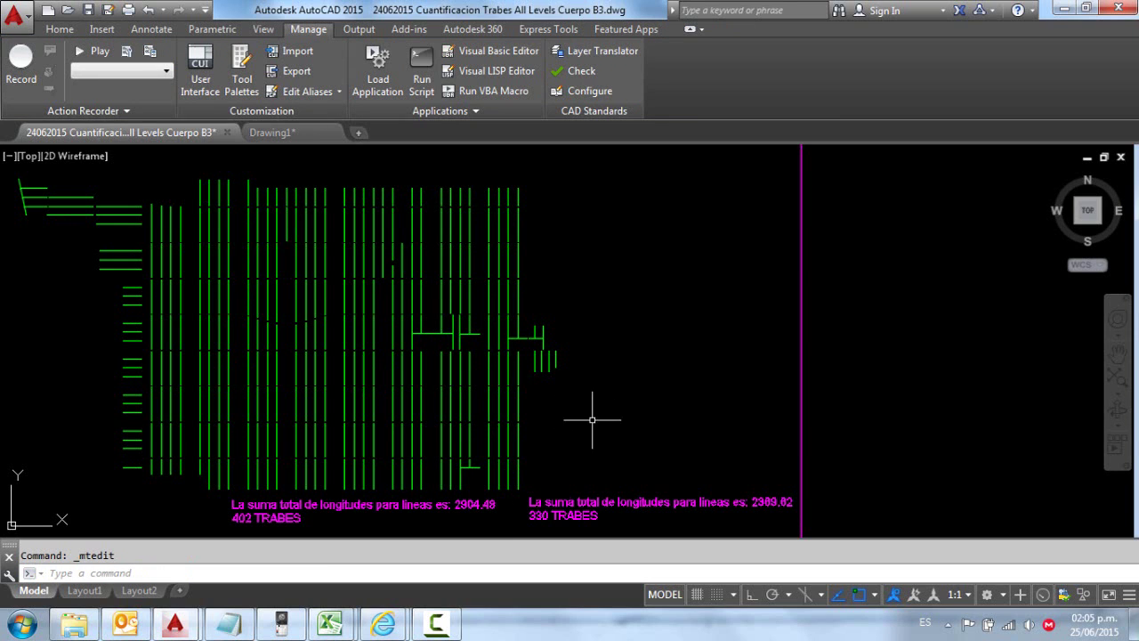
Insert the line 'SON LINEAS DUPLICADAS' above '402 TRABES' in the left note.
middle_click_drag(592, 419, 666, 308)
scroll(667, 308, "up", 4)
middle_click_drag(516, 371, 712, 318)
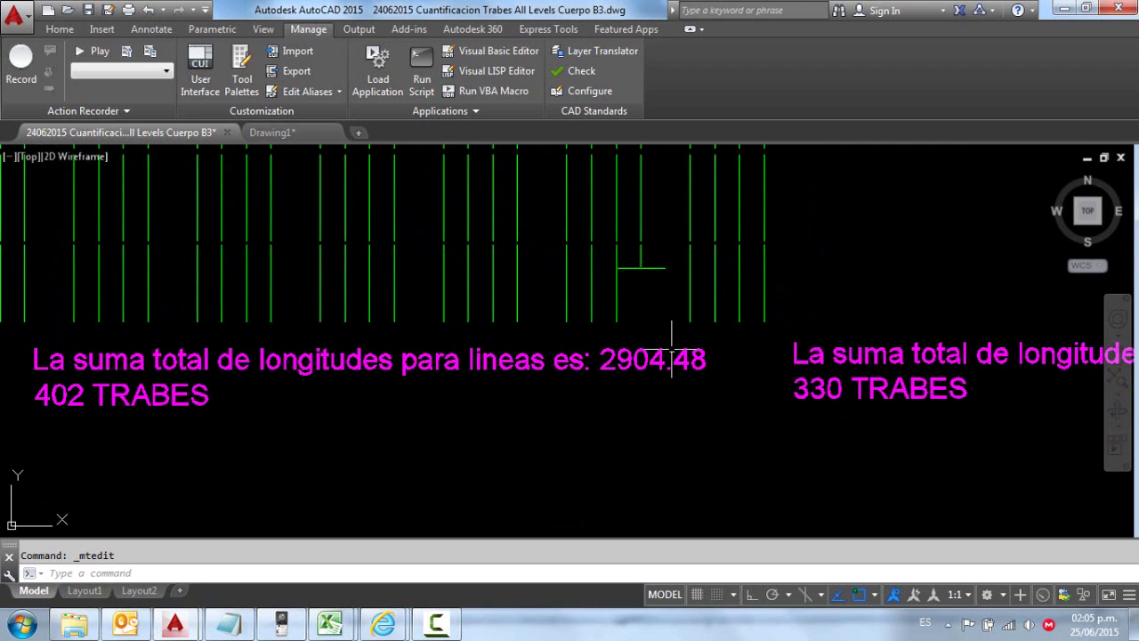
left_click(396, 364)
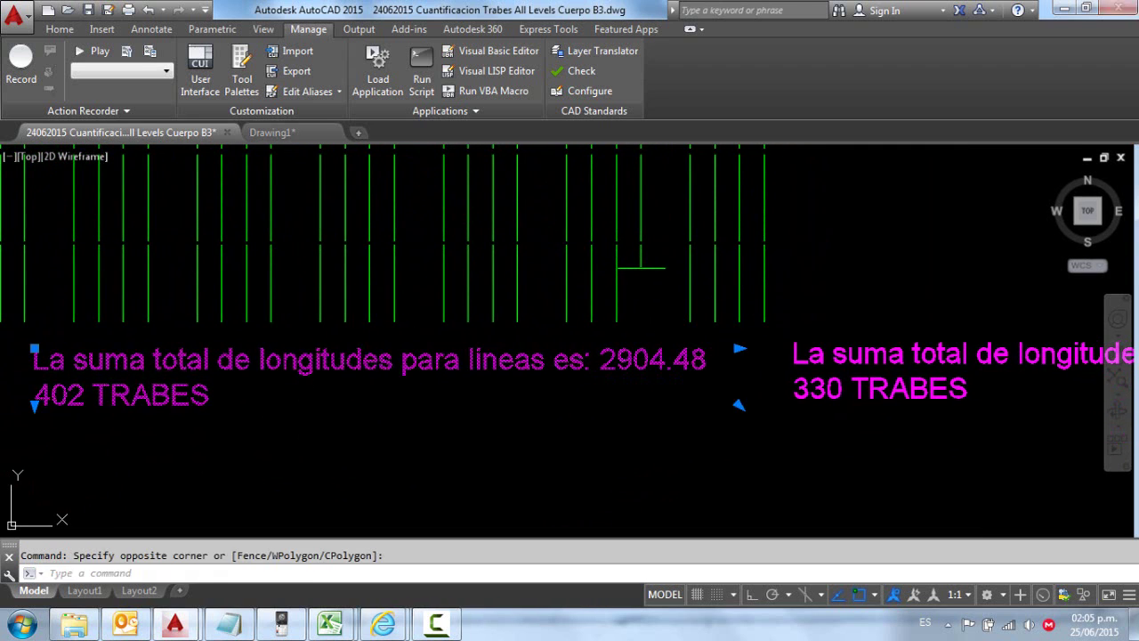
double_click(362, 362)
left_click(34, 397)
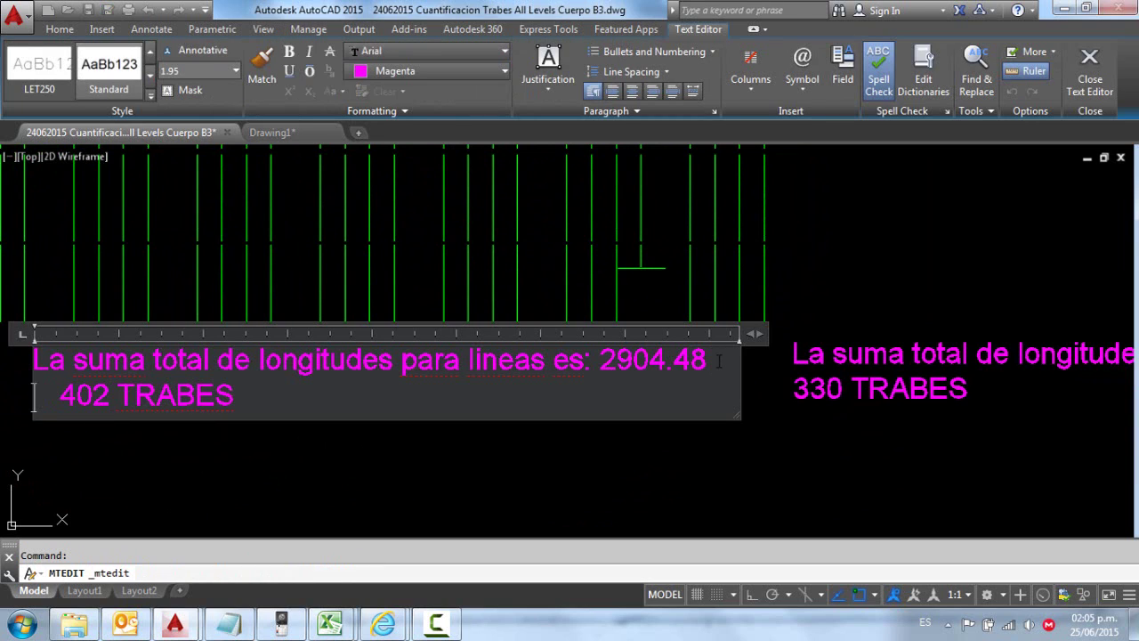
key("Return")
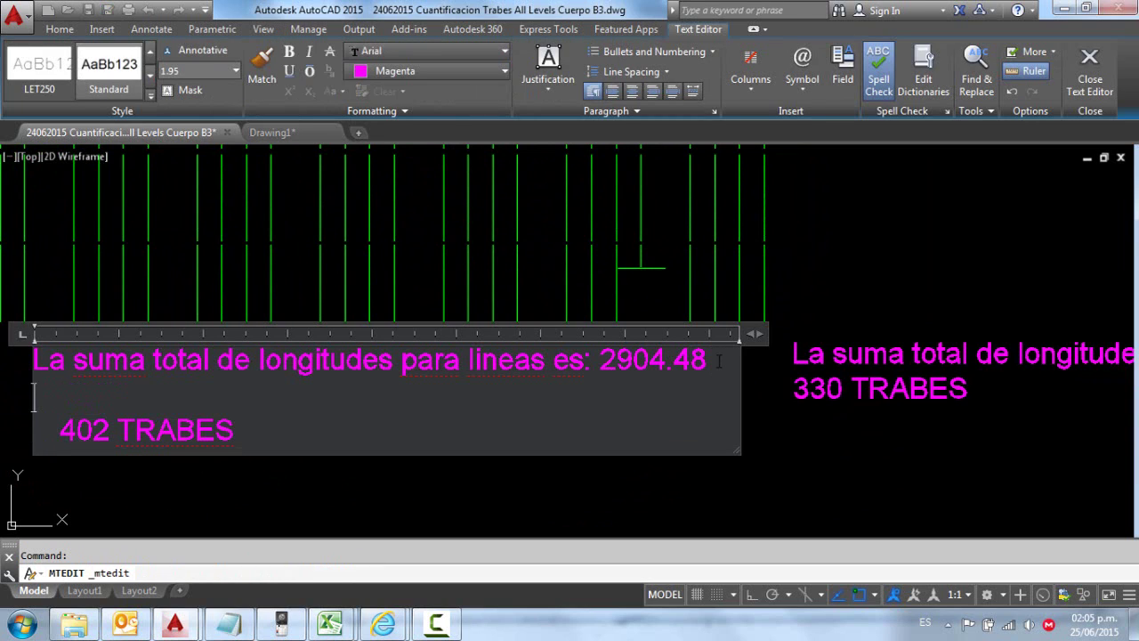
type("SON L")
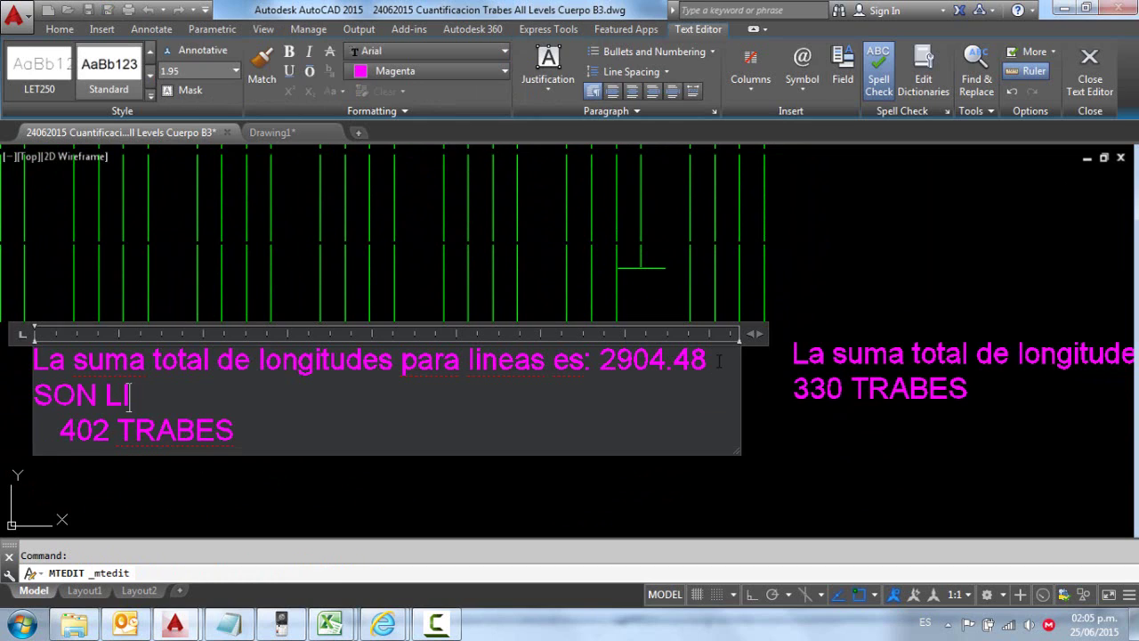
type("INEAS DUPL")
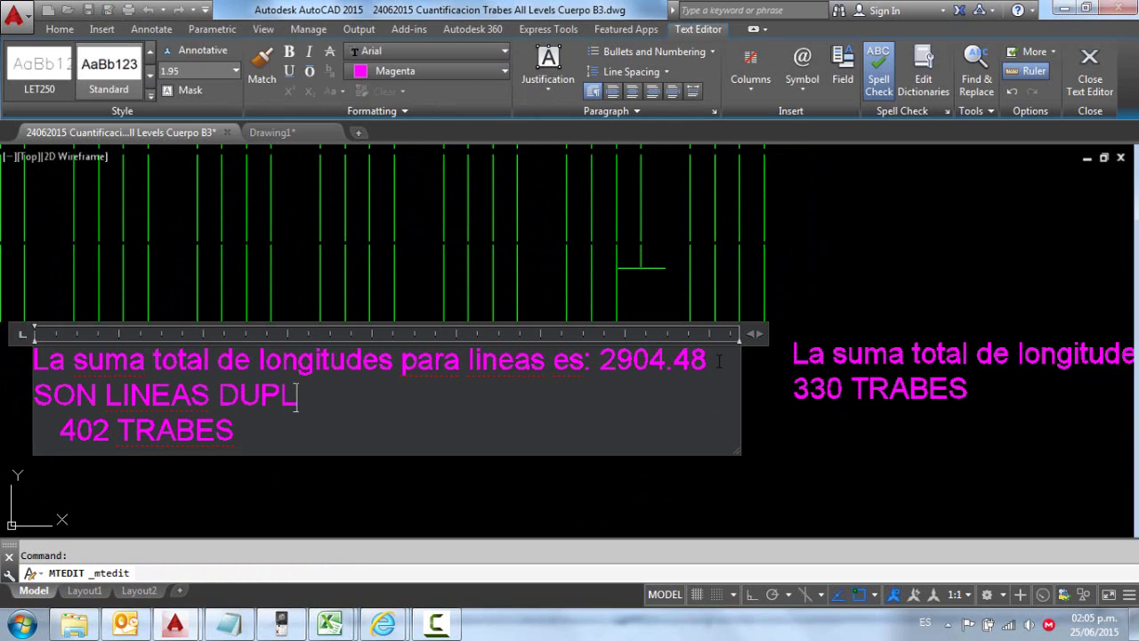
type("ICADAS")
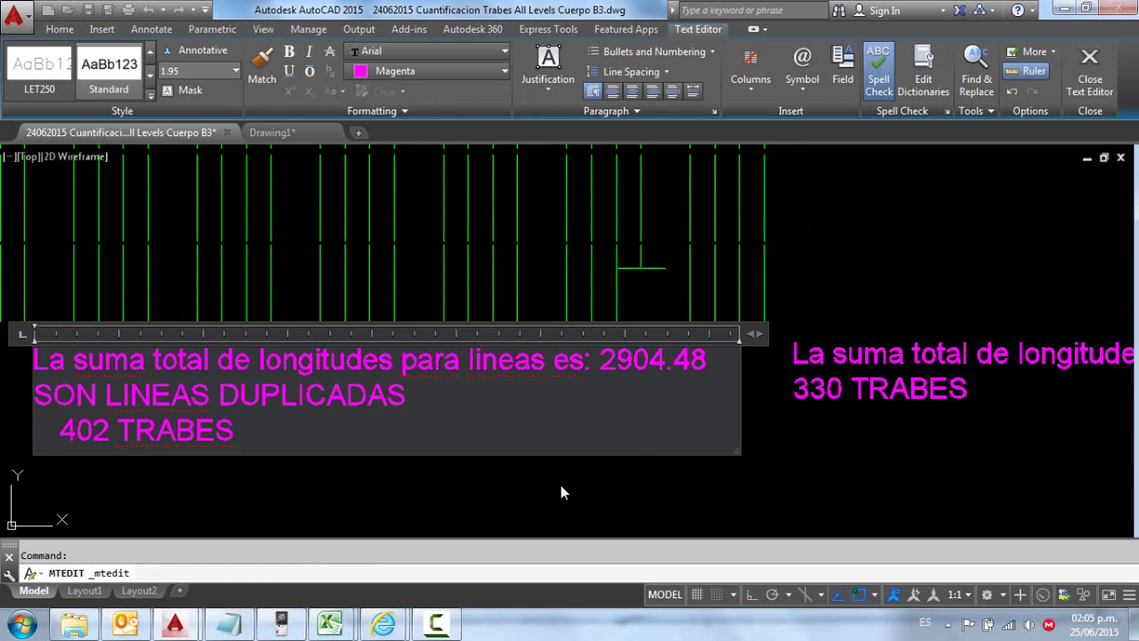
left_click(561, 485)
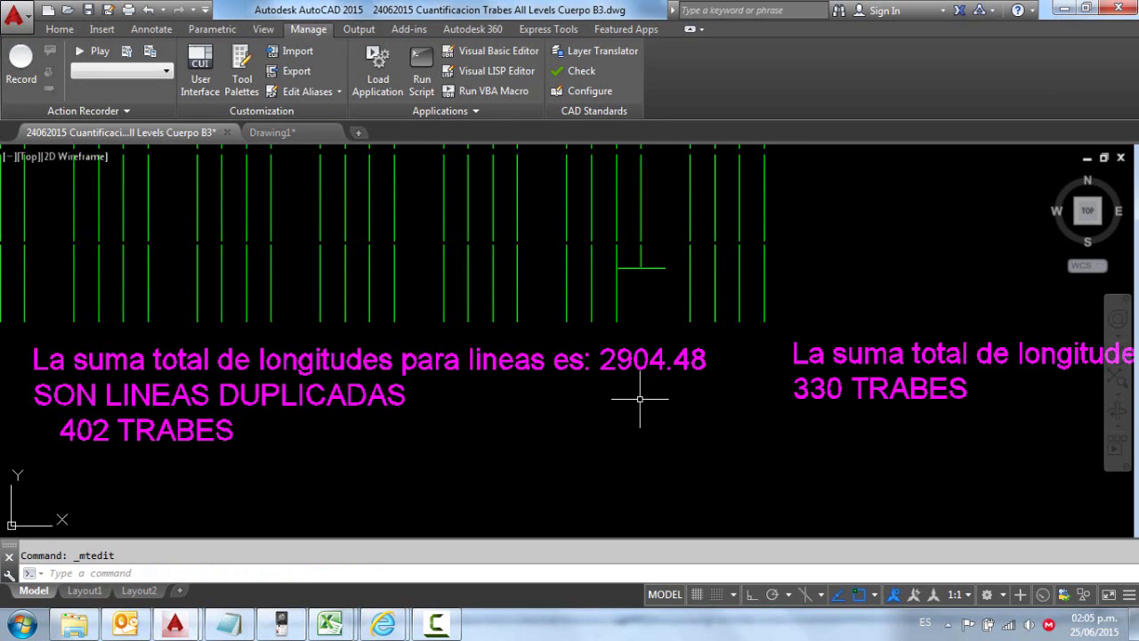
Extend that line to read 'SON LINEAS DUPLICADAS EN SU MISMO EJE'.
left_click(366, 405)
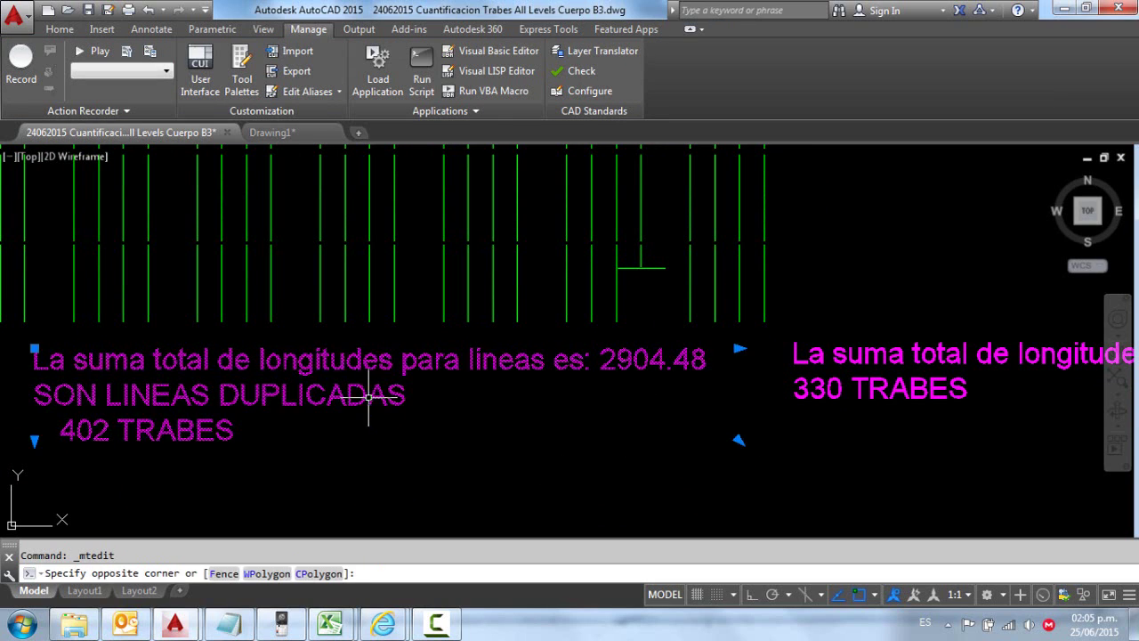
double_click(424, 397)
type("EN SU ")
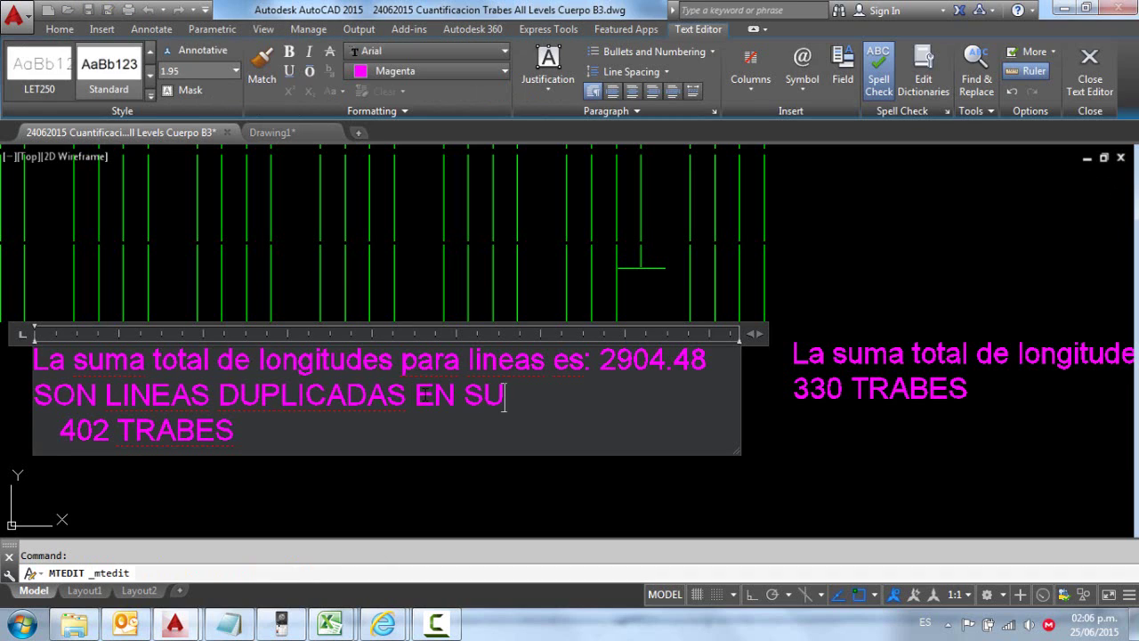
type("MISMO EJE")
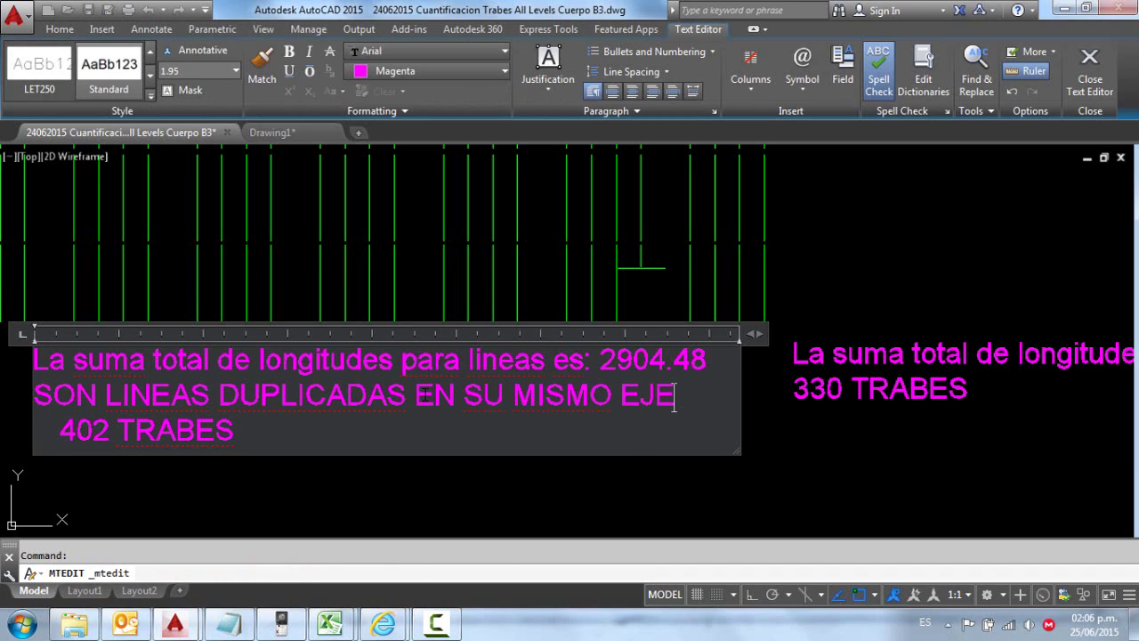
left_click(845, 440)
Add 'LINEAS SOBREPUESTAS LIMPIADAS CON EL COMANDO OVERKILL' under the 2369.62 total in the right-hand note.
scroll(896, 437, "down", 2)
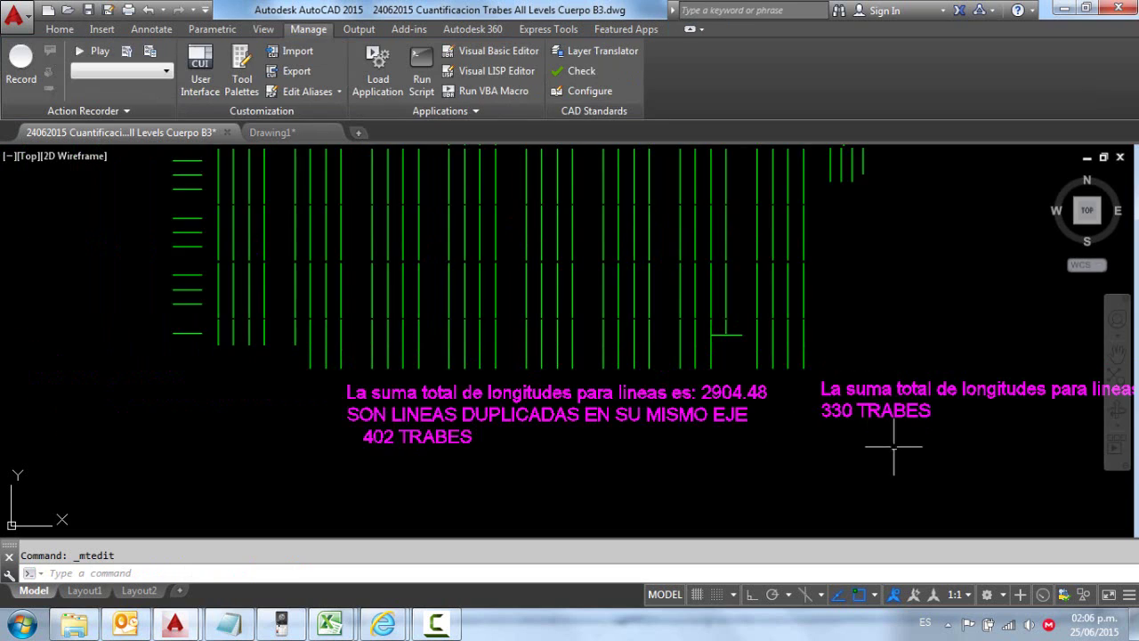
middle_click_drag(895, 437, 473, 448)
scroll(430, 411, "up", 2)
scroll(440, 391, "up", 1)
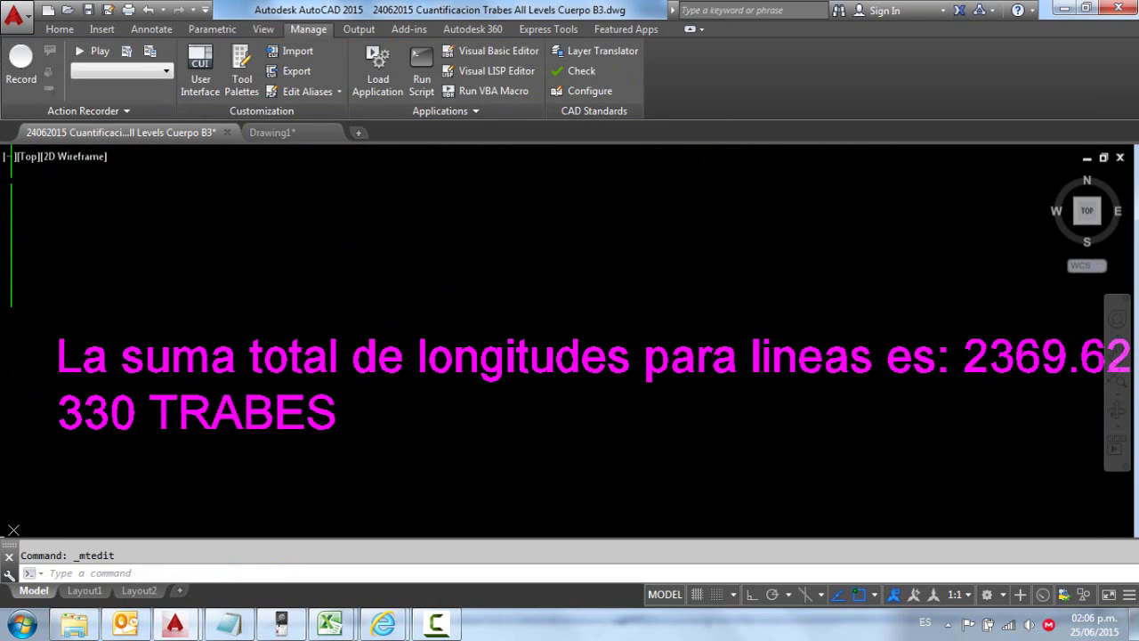
scroll(485, 375, "up", 1)
double_click(485, 369)
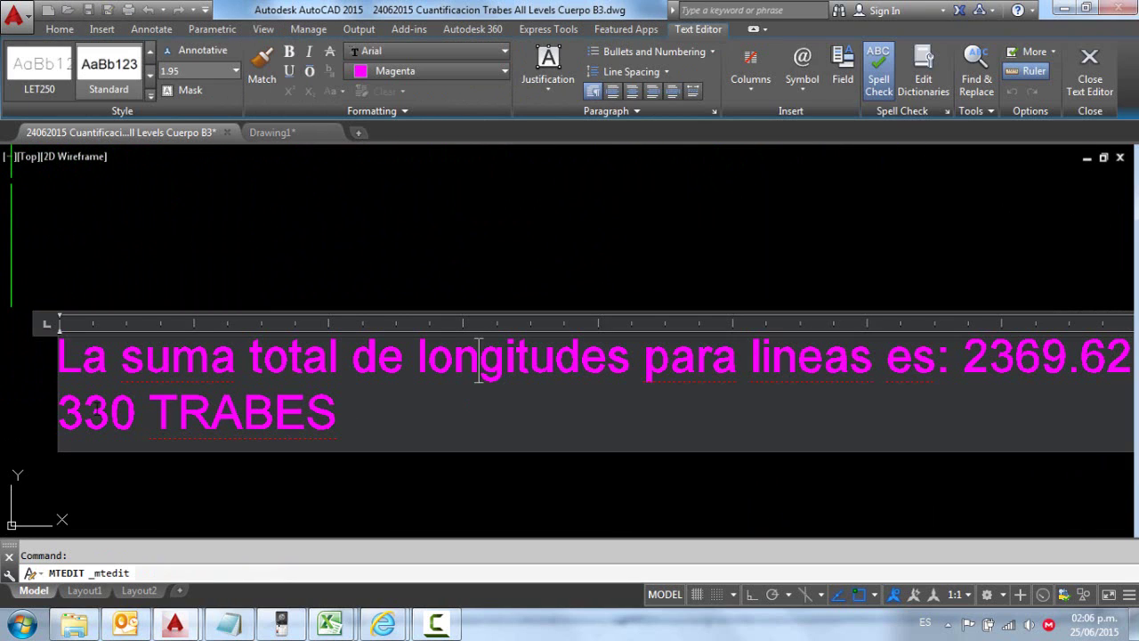
middle_click_drag(479, 360, 442, 361)
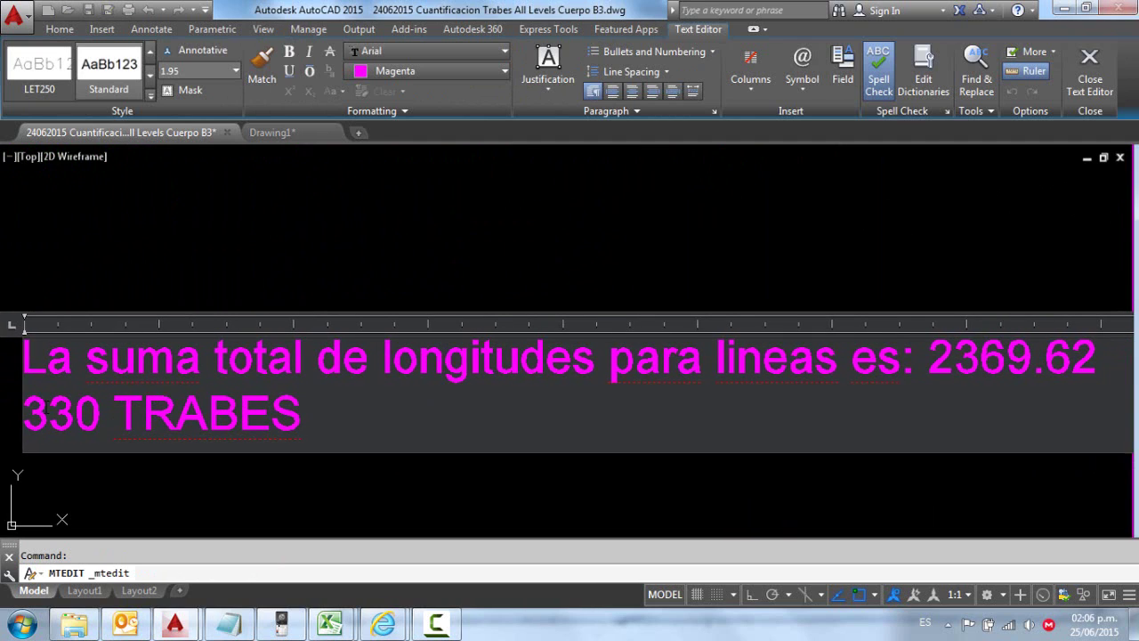
key("Return")
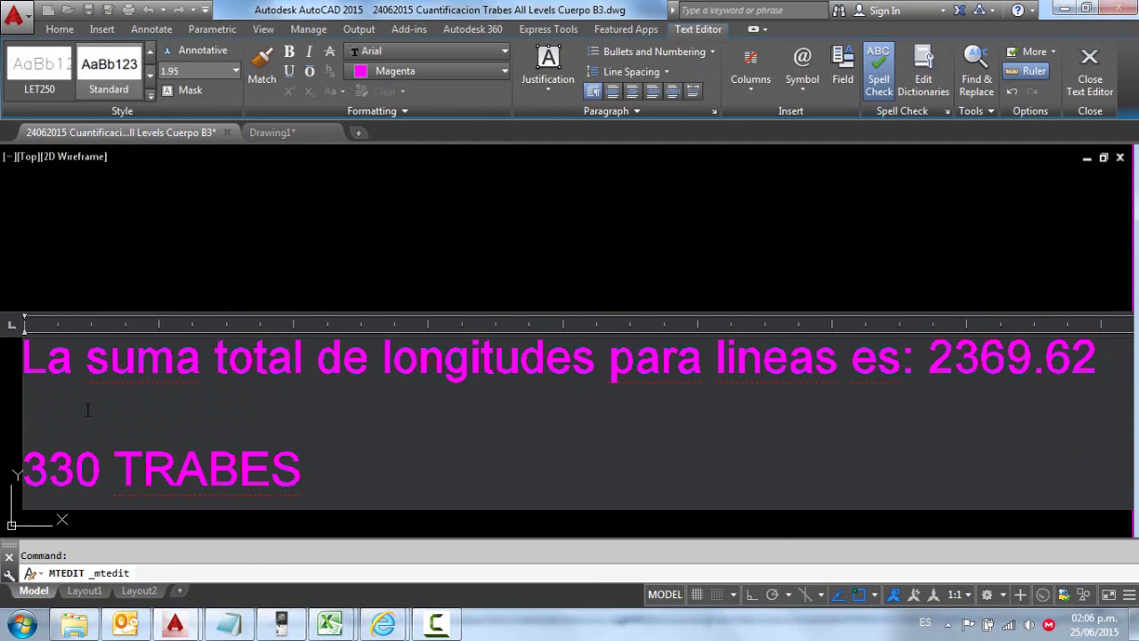
type("LI")
type("NEAS SOBREP")
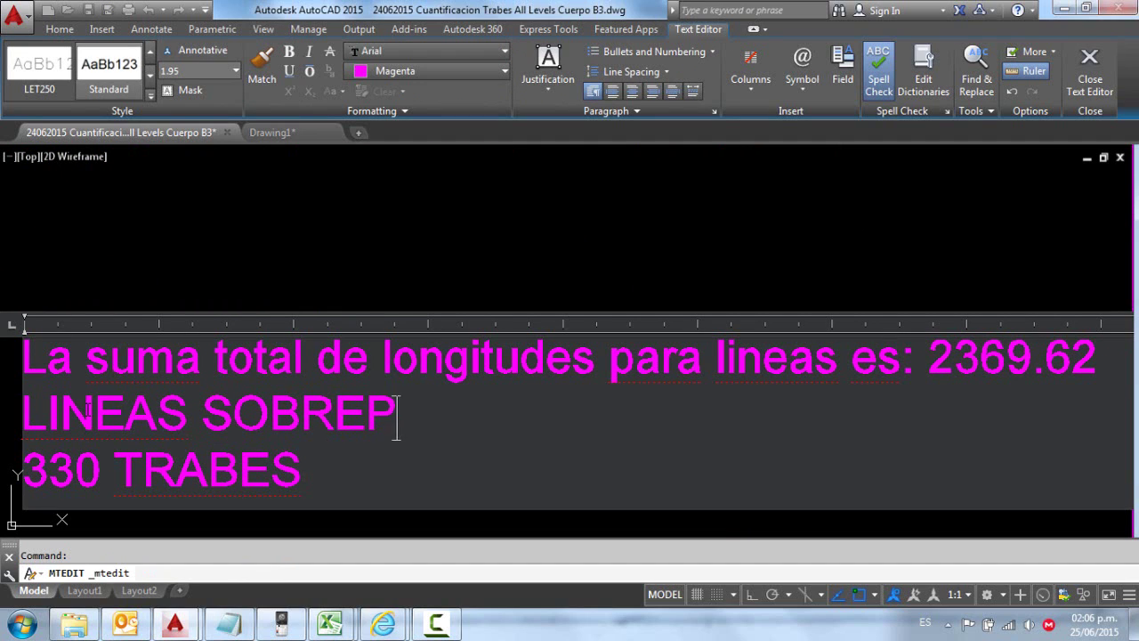
type("UESTAS LIP")
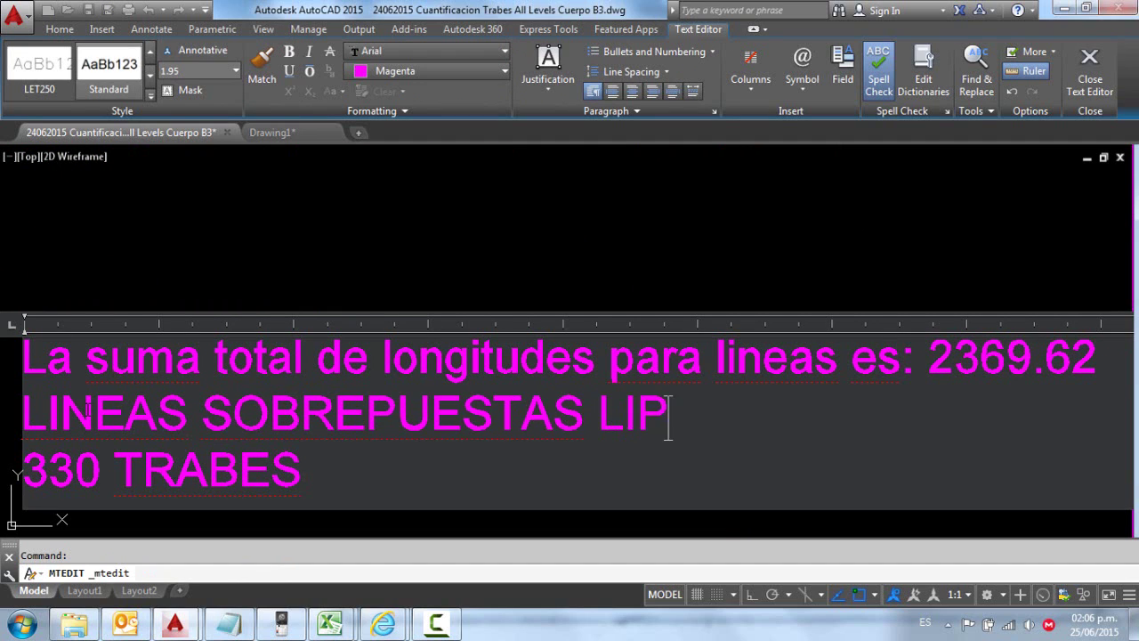
key("BackSpace")
type("MPIADAS ")
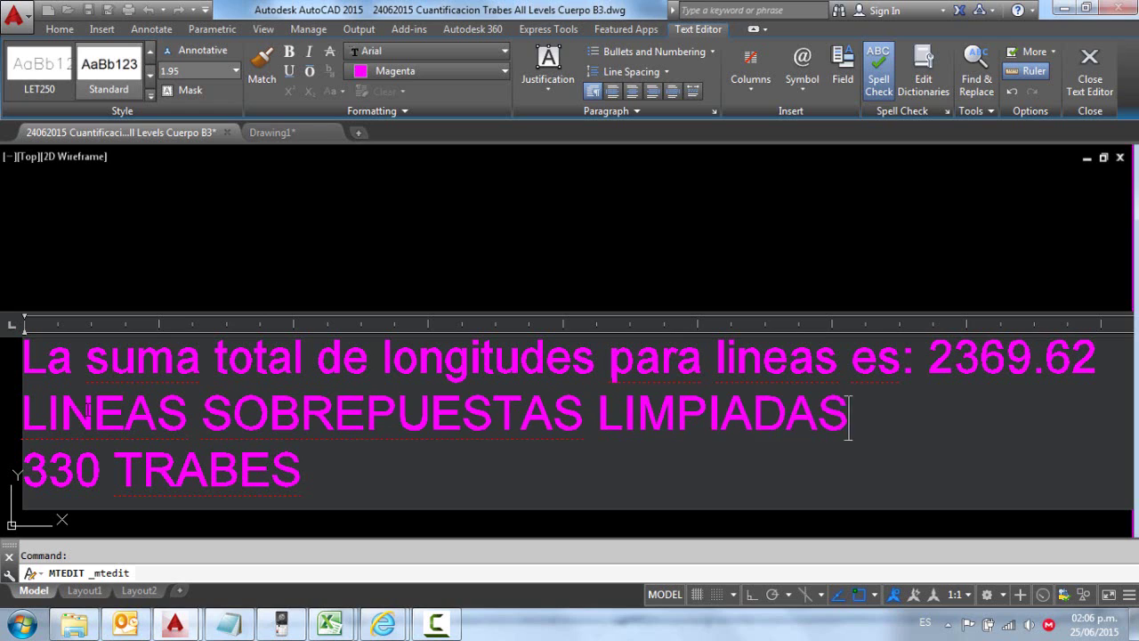
type("CON EL C")
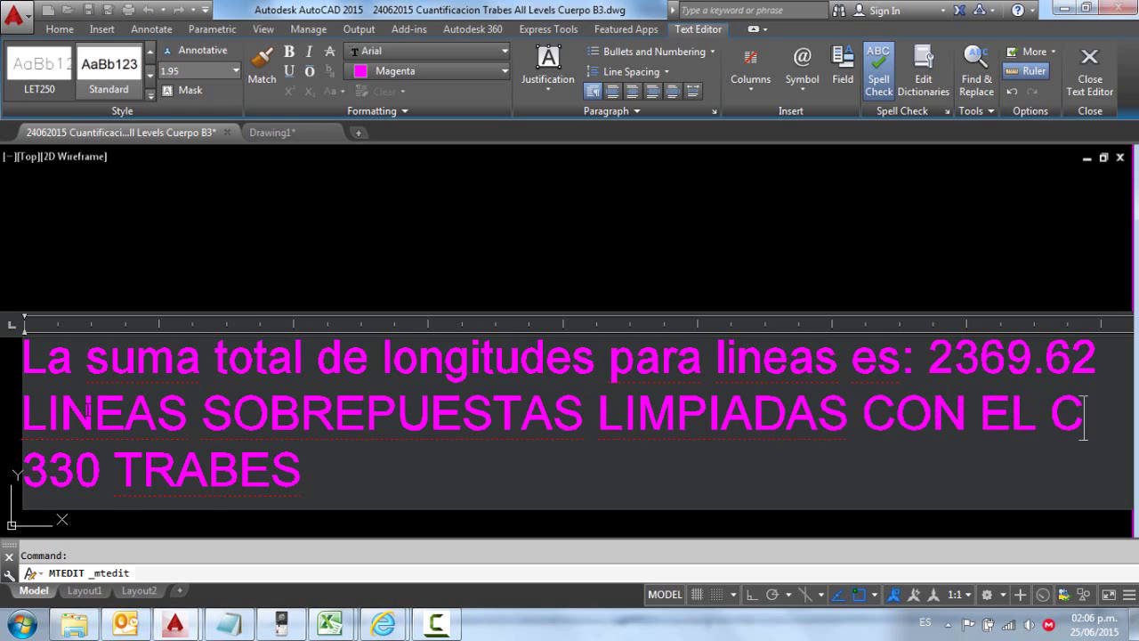
type("OMANDO")
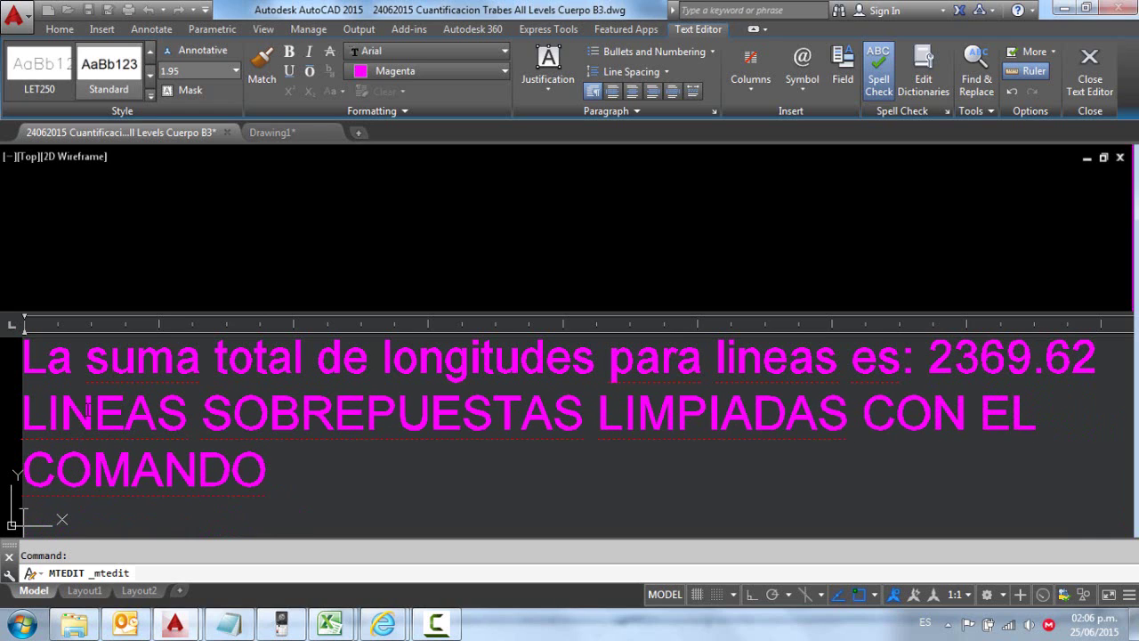
scroll(86, 412, "down", 1)
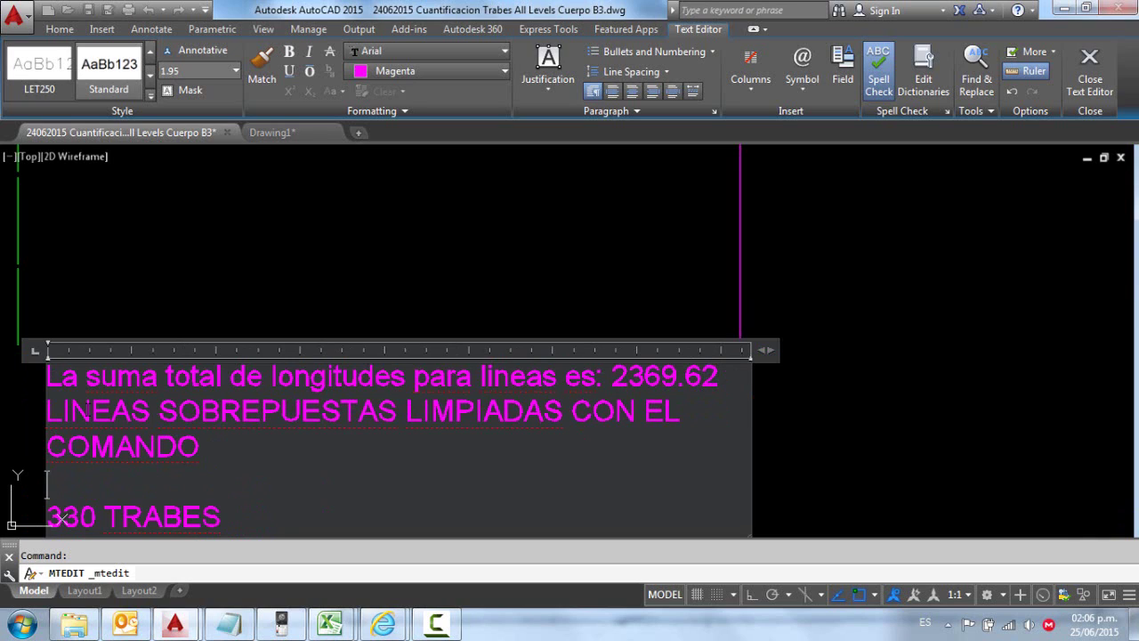
type("OVERKILL")
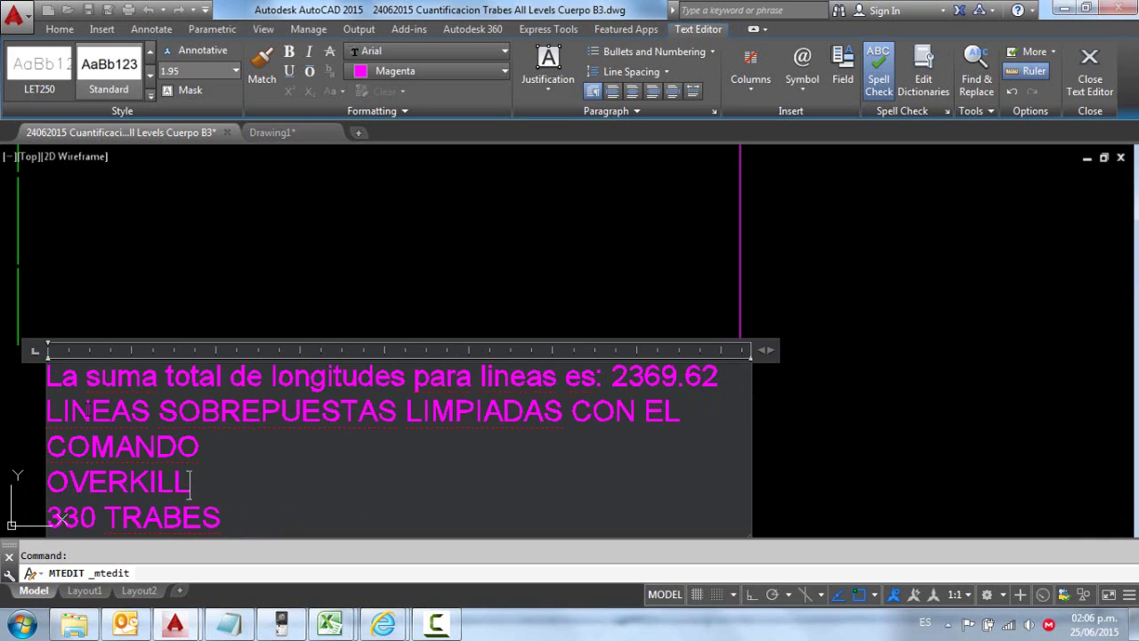
left_click(150, 280)
Window-select and erase the older note showing 2904.48 and 402 TRABES.
middle_click_drag(267, 410, 445, 376)
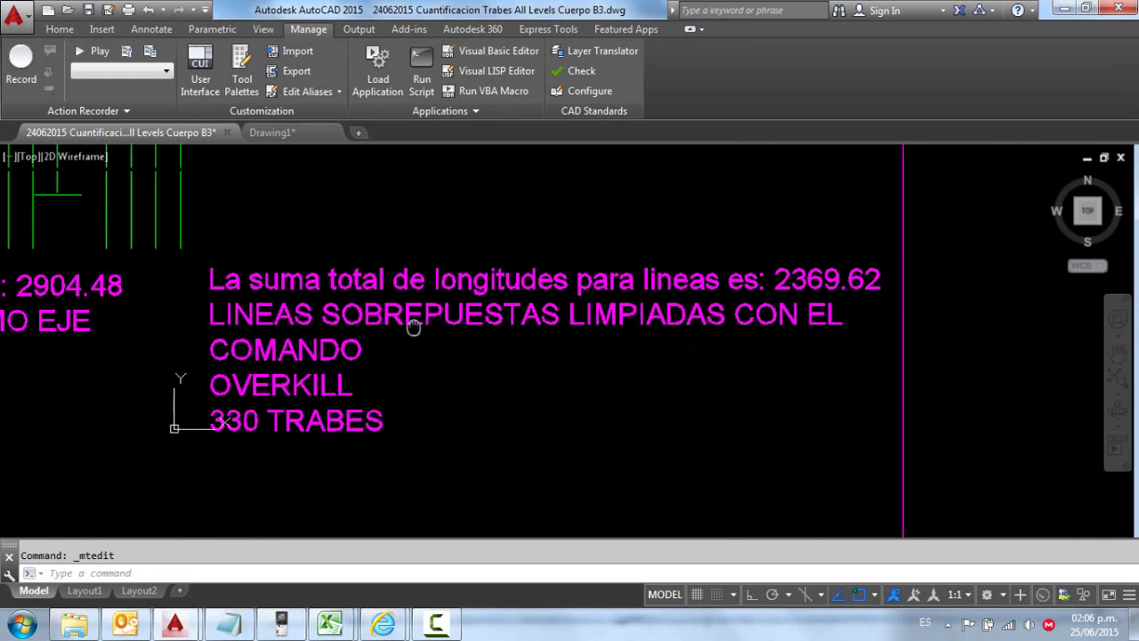
scroll(481, 333, "up", 3)
scroll(481, 334, "up", 2)
scroll(419, 311, "up", 2)
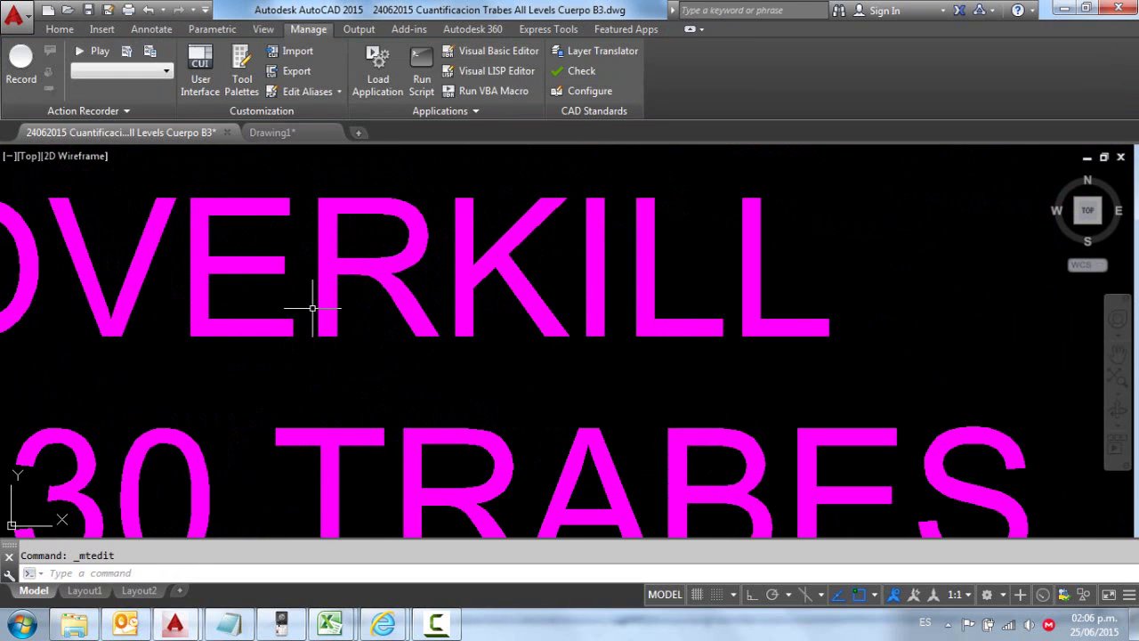
scroll(313, 312, "up", 2)
middle_click_drag(458, 362, 452, 364)
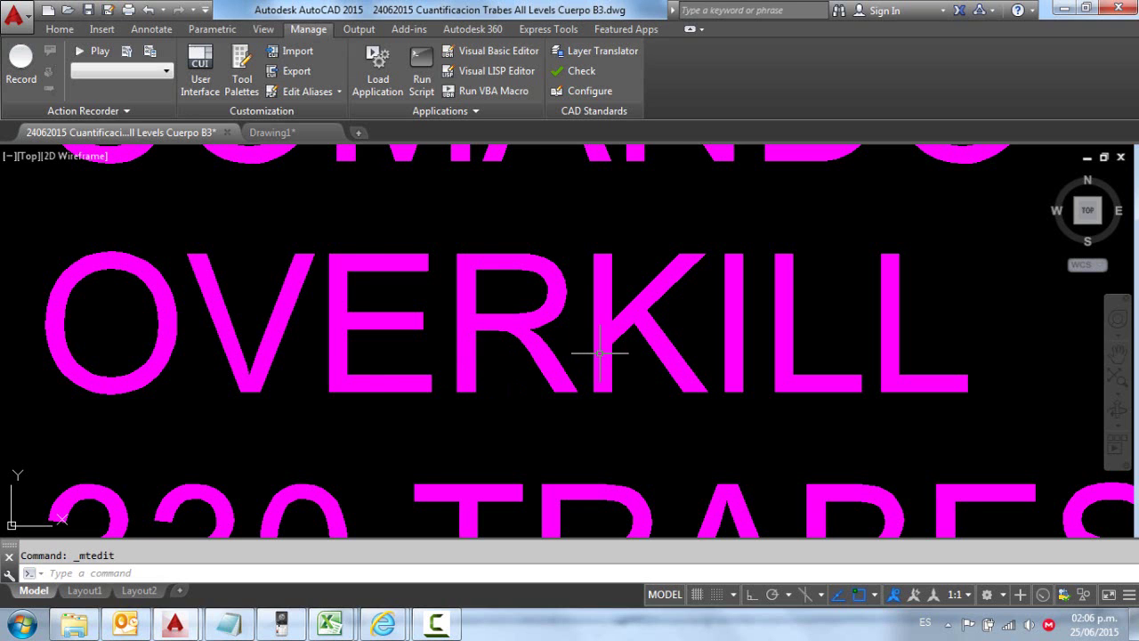
scroll(599, 353, "down", 5)
middle_click_drag(610, 351, 376, 472)
scroll(404, 406, "down", 1)
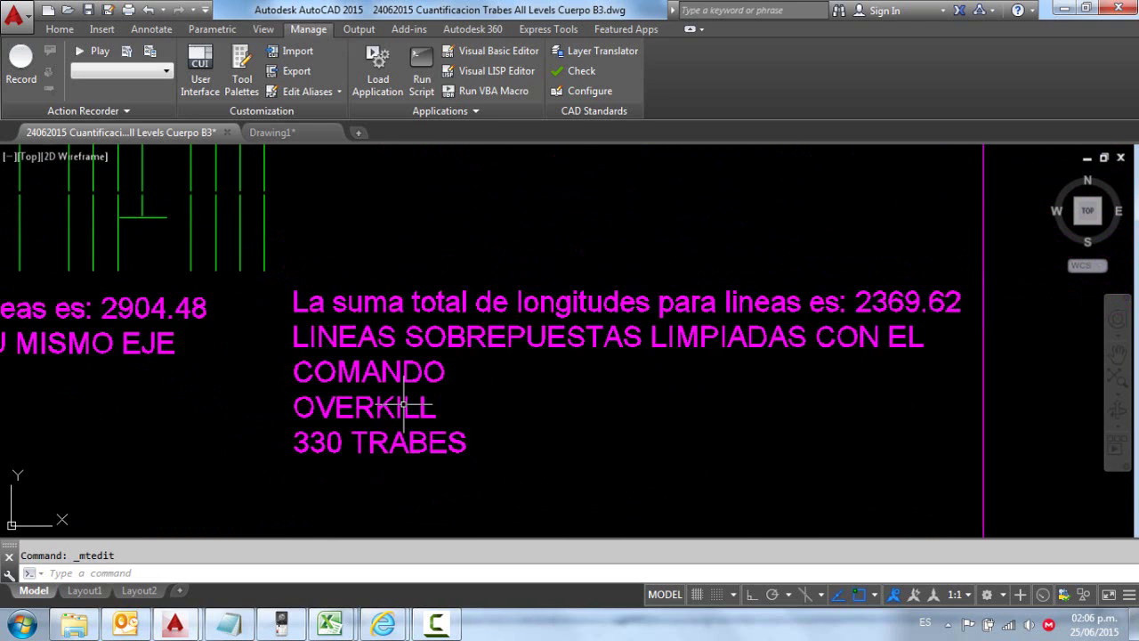
scroll(403, 407, "down", 2)
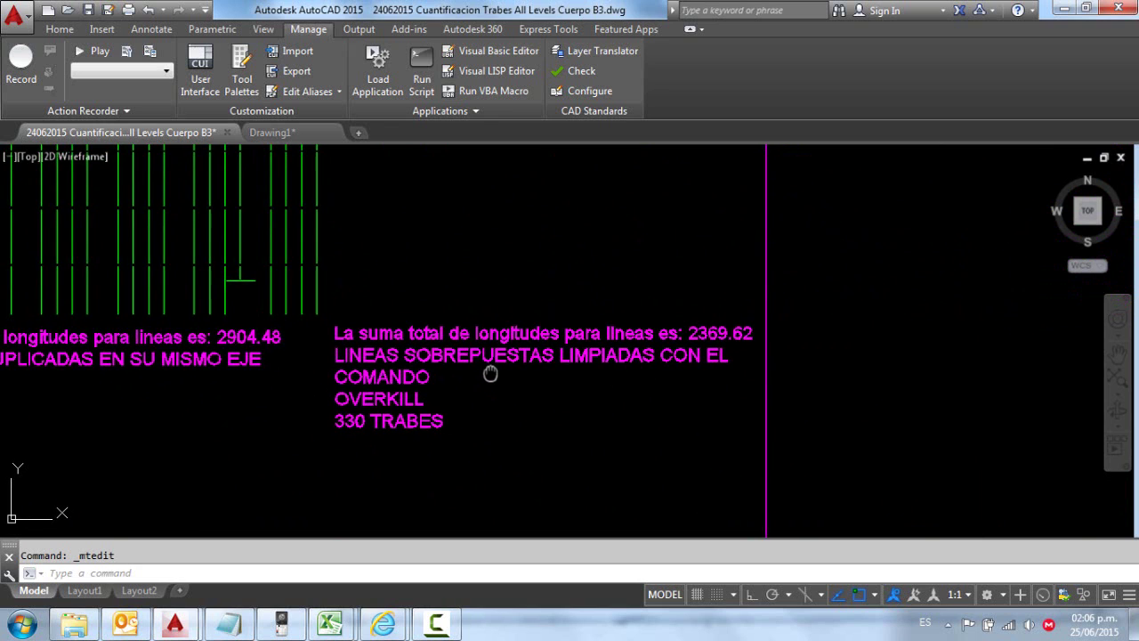
middle_click_drag(490, 379, 516, 370)
middle_click_drag(498, 329, 717, 332)
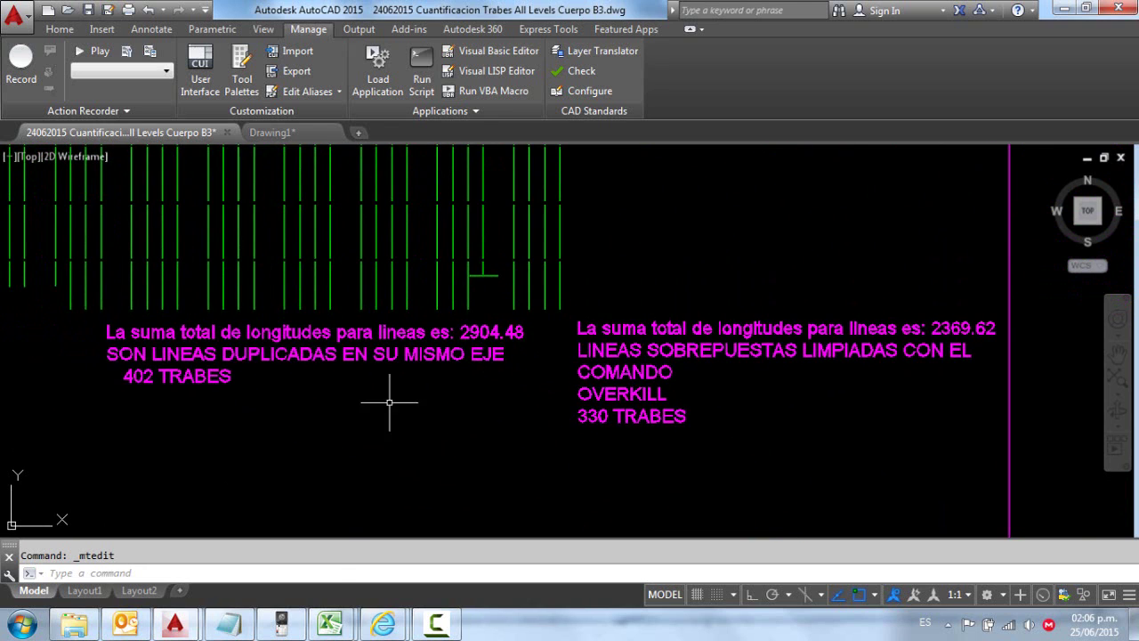
left_click(386, 409)
left_click(163, 331)
key("Delete")
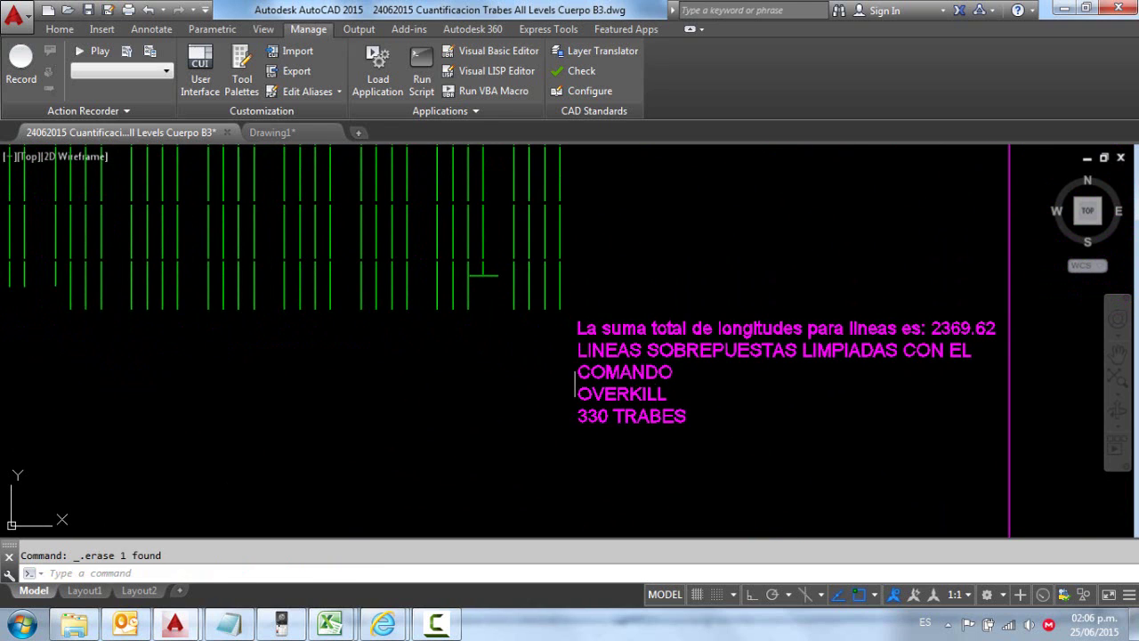
Move the 2369.62 note left into the old note's place below the beam lines.
middle_click_drag(727, 383, 774, 383)
type("m")
key("Return")
left_click(746, 437)
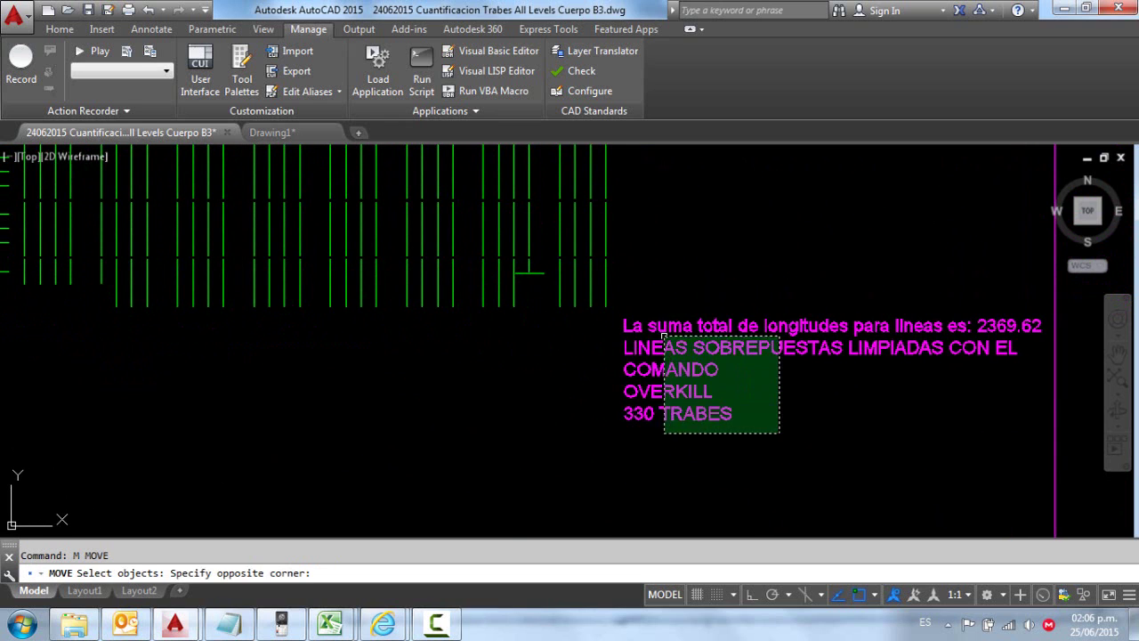
left_click(666, 395)
key("Return")
left_click(831, 411)
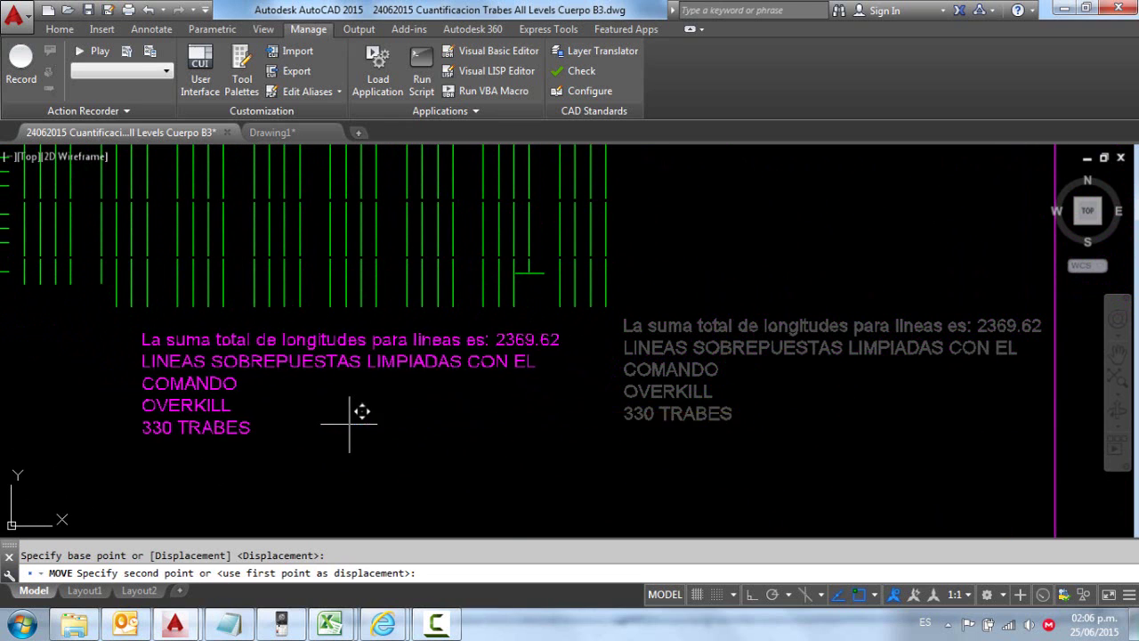
left_click(364, 412)
scroll(323, 420, "up", 2)
middle_click_drag(297, 424, 548, 415)
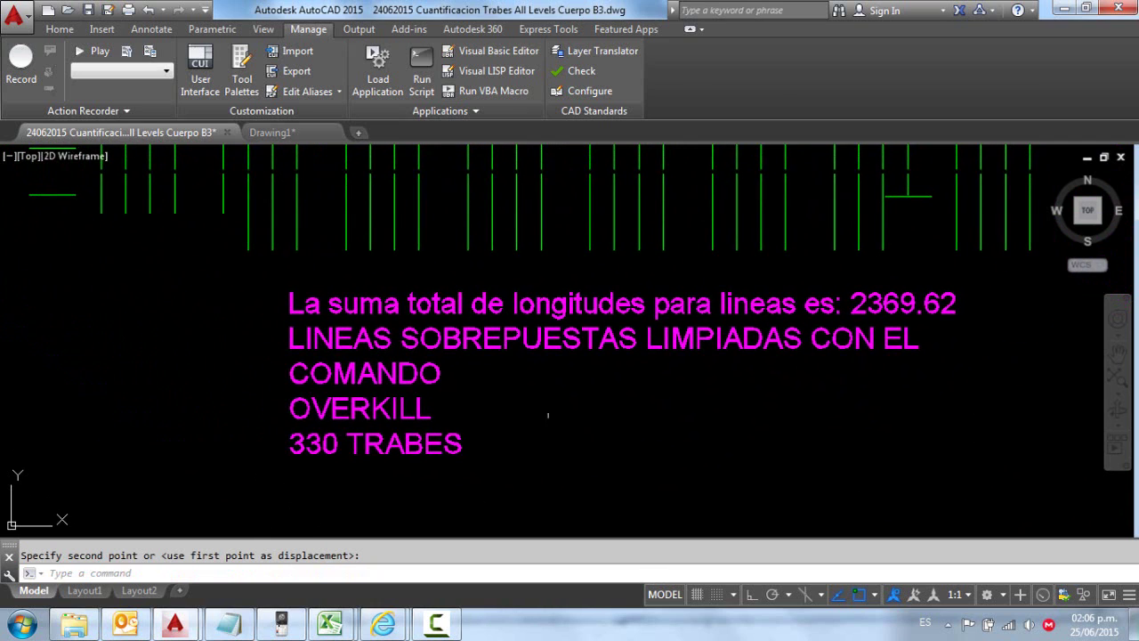
Rewrite the note's first line as 'SUMA TOTAL DE TRABES : 2,369.62'.
double_click(534, 338)
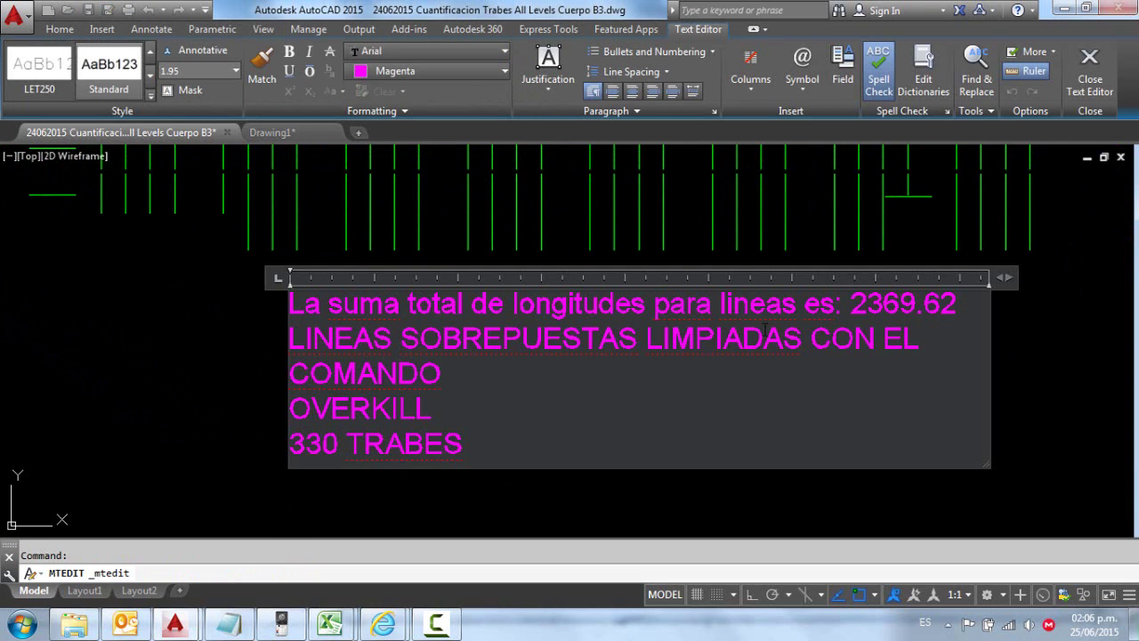
mouse_move(841, 303)
left_mouse_down()
mouse_move(332, 304)
mouse_move(545, 305)
left_mouse_up()
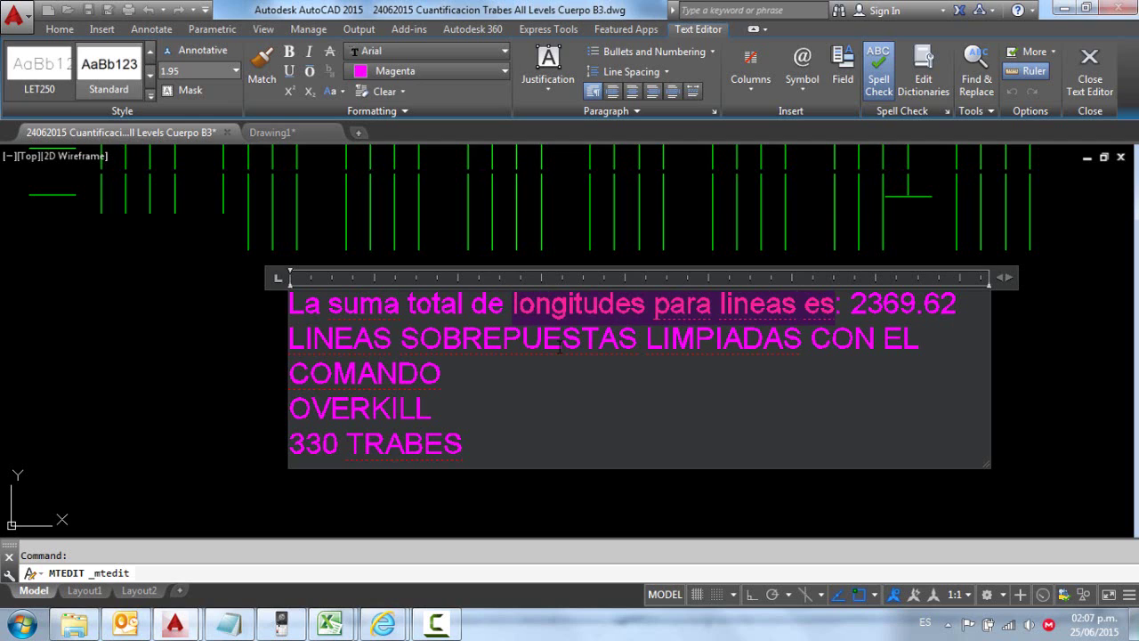
type("TRA")
key("BackSpace")
key("BackSpace")
key("BackSpace")
key("BackSpace")
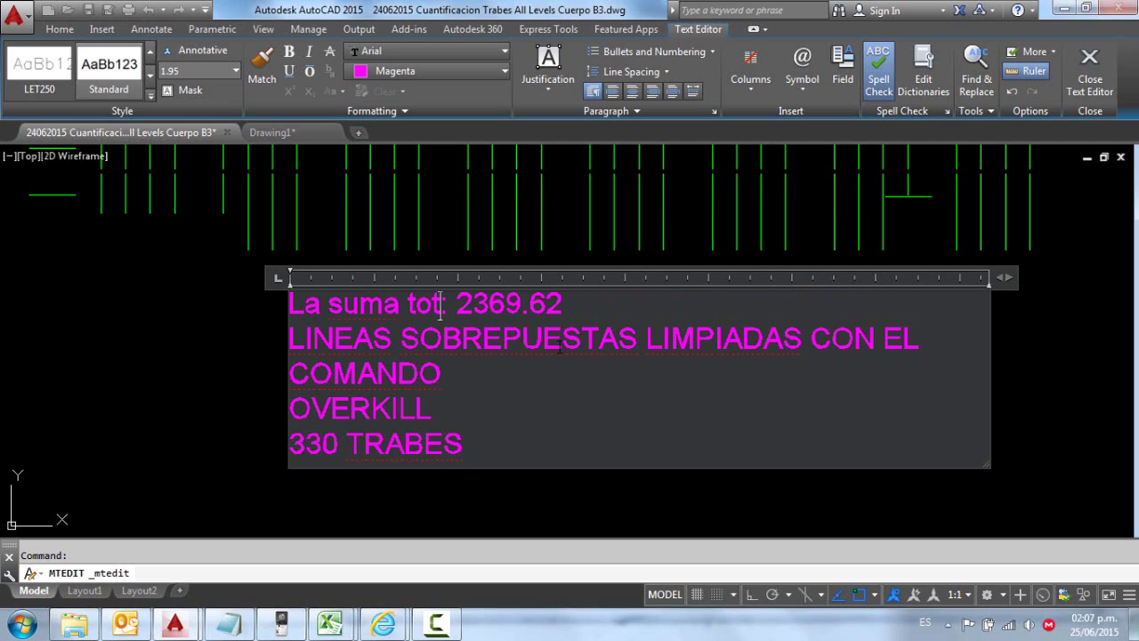
key("BackSpace")
key("BackSpace")
key("BackSpace")
type("SUMA TO")
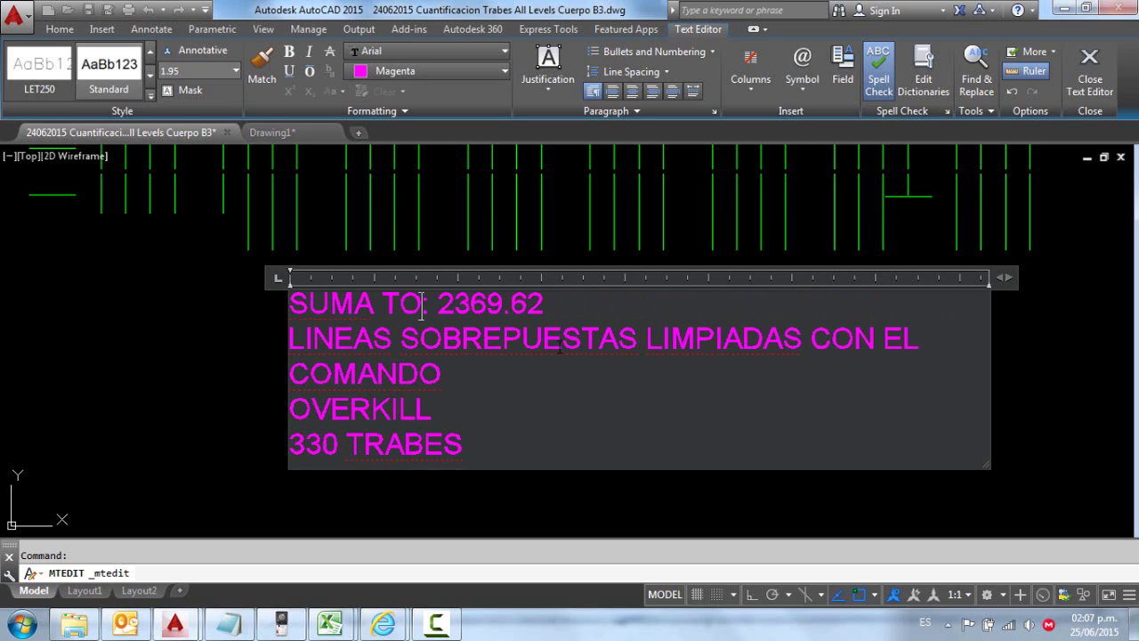
type("TAL DE TRABE")
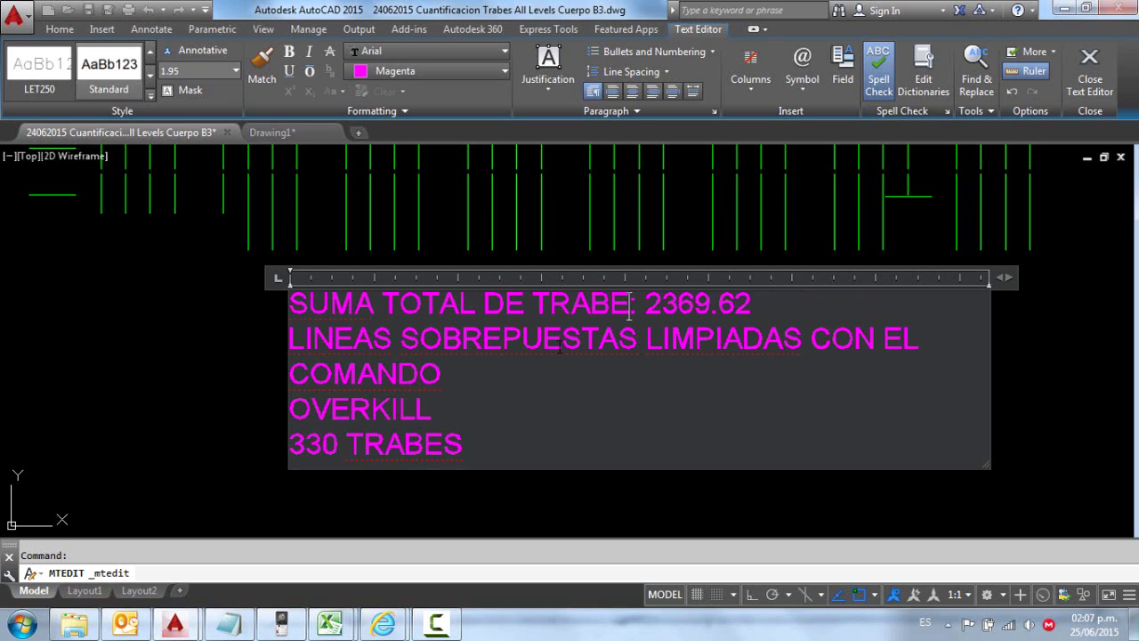
type("S : 2")
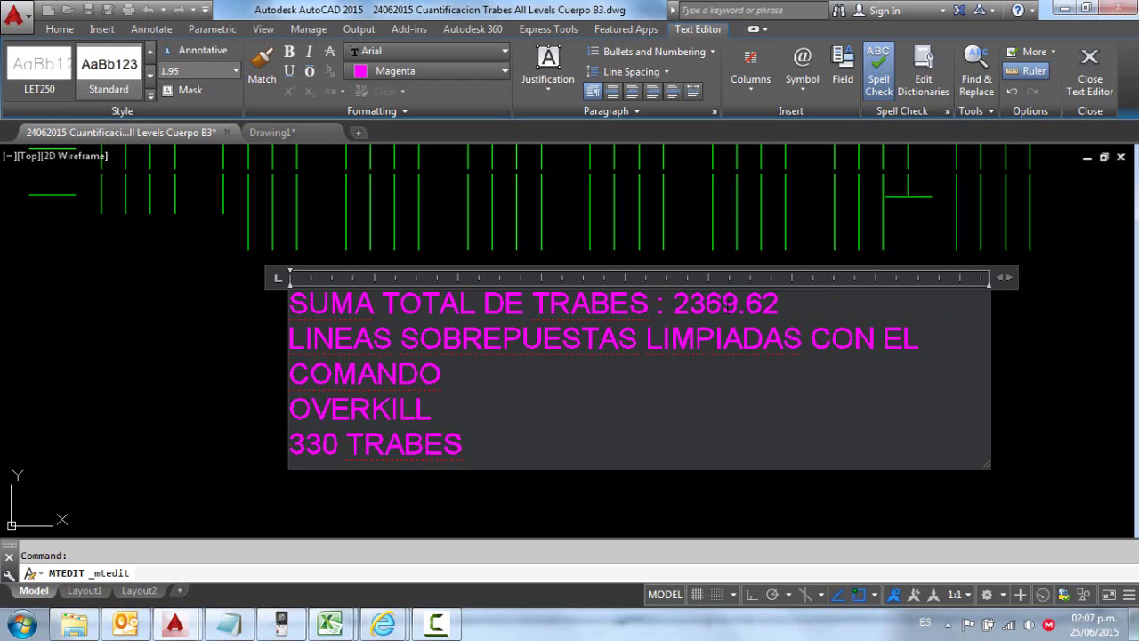
type(",")
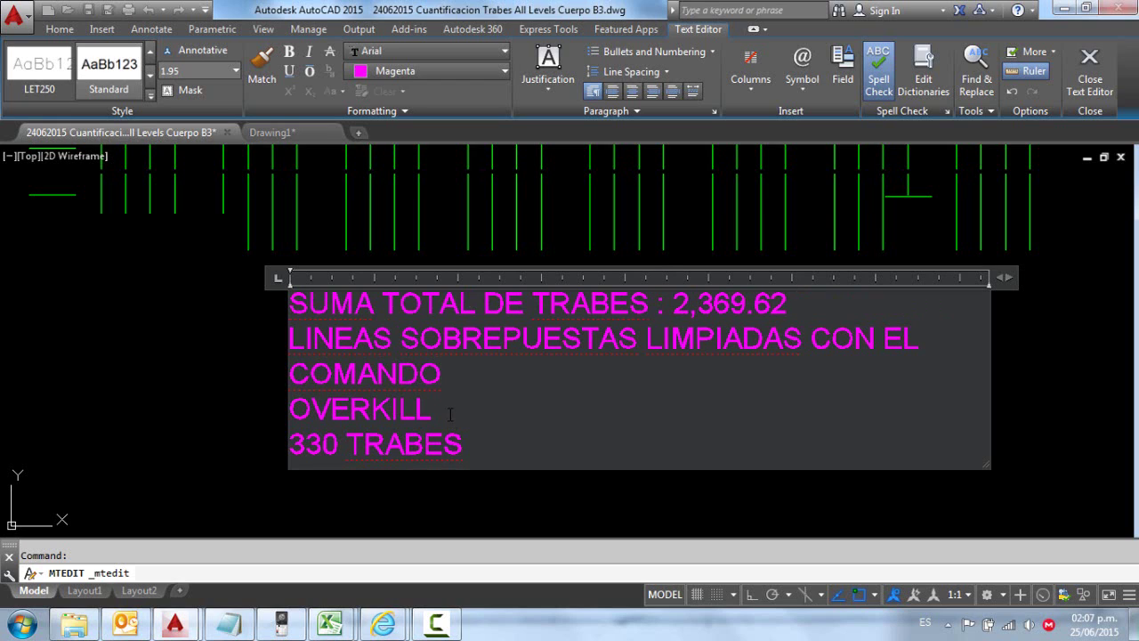
Remove the OVERKILL explanation lines and make the second line read 'CANTIDAD 330 PZAS'.
left_click_drag(464, 445, 290, 336)
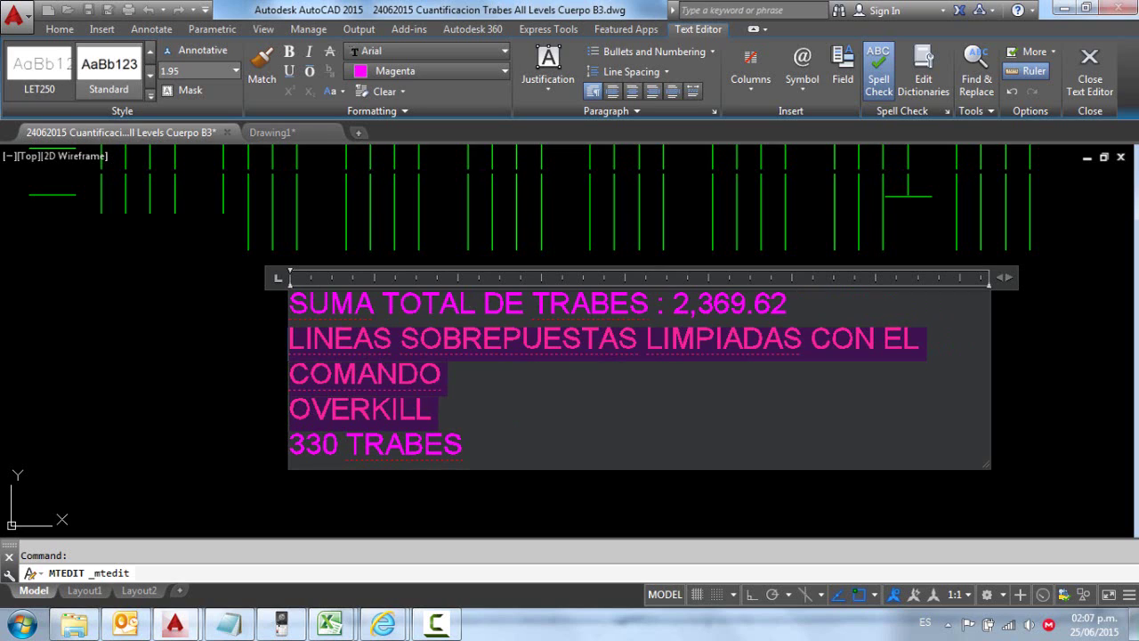
key("Delete")
key("Delete")
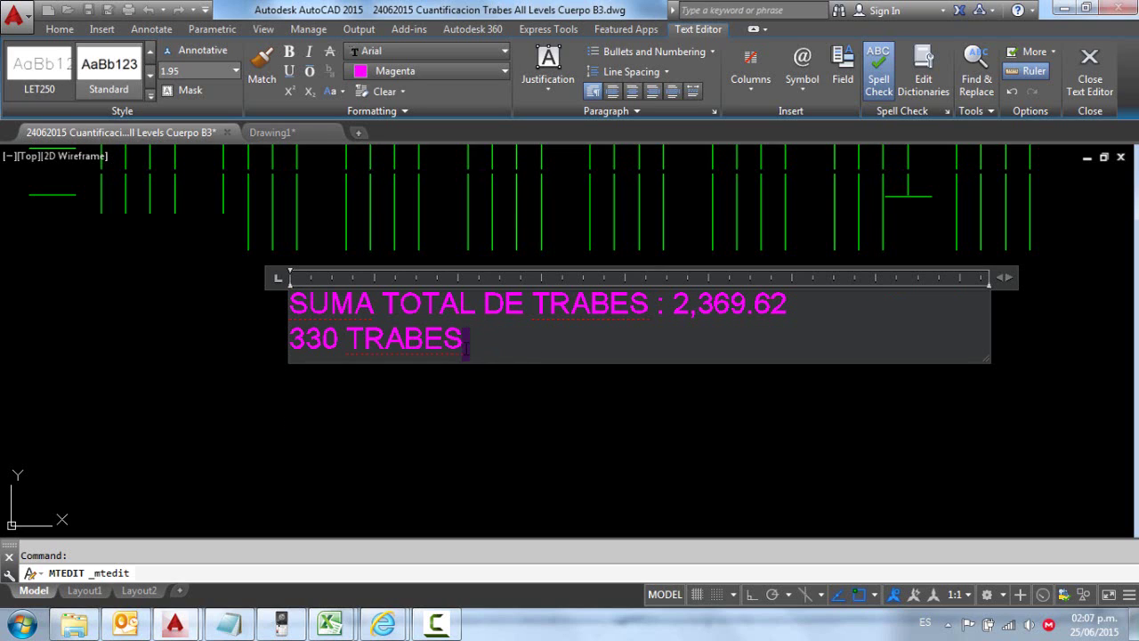
double_click(356, 349)
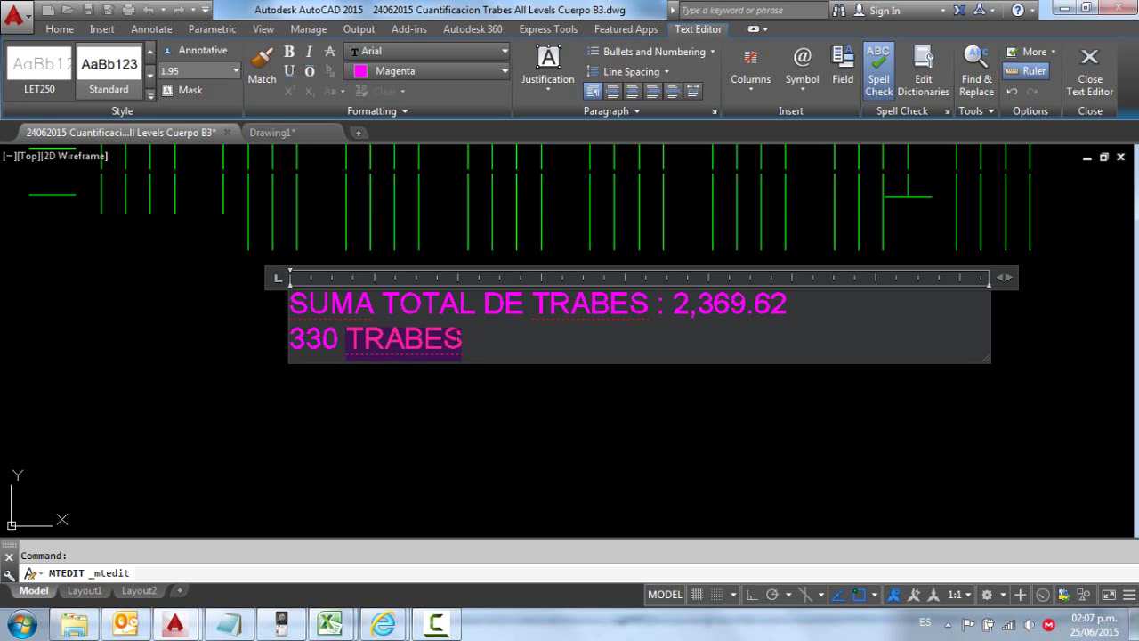
type("PZAS")
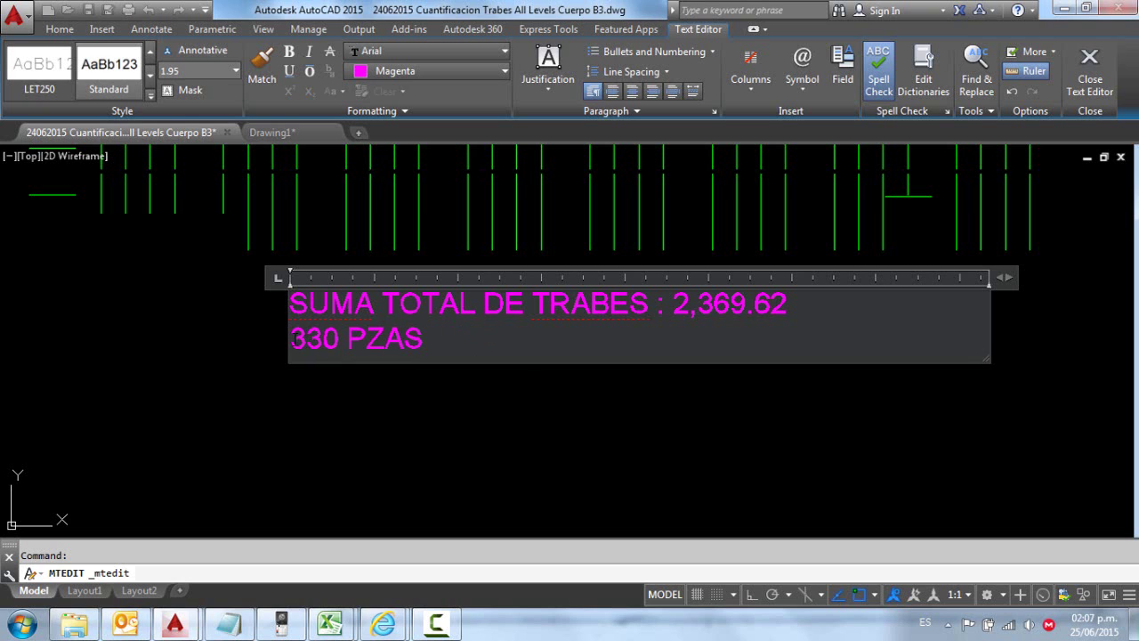
type("CANTIDA")
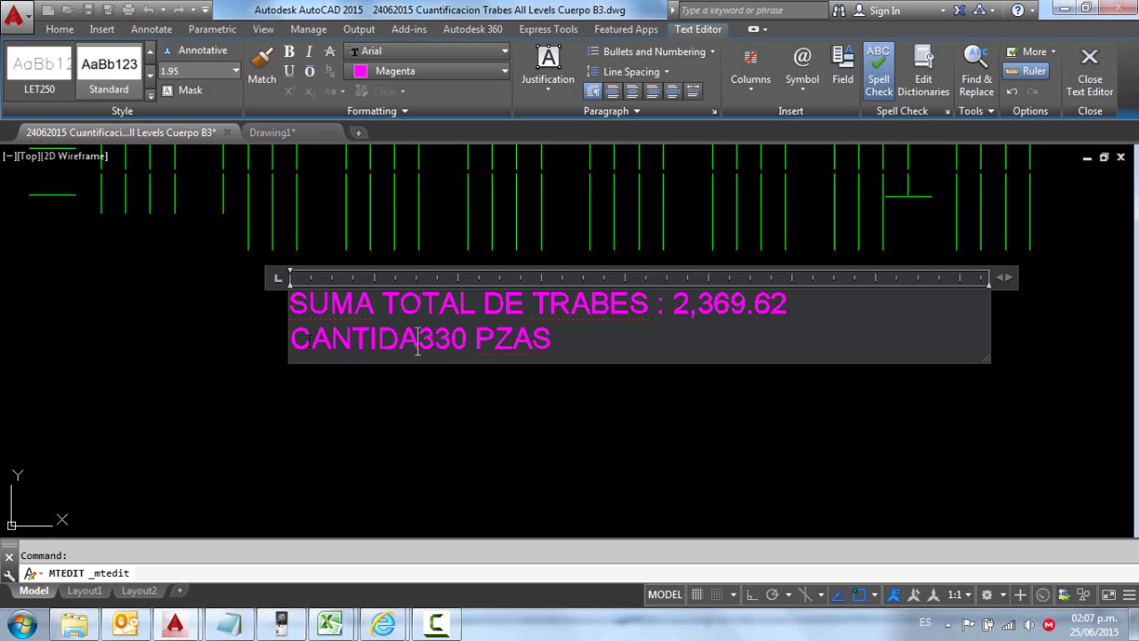
type("D")
left_click(354, 403)
Match the note's properties to a green beam line so the text turns green.
scroll(386, 386, "down", 2)
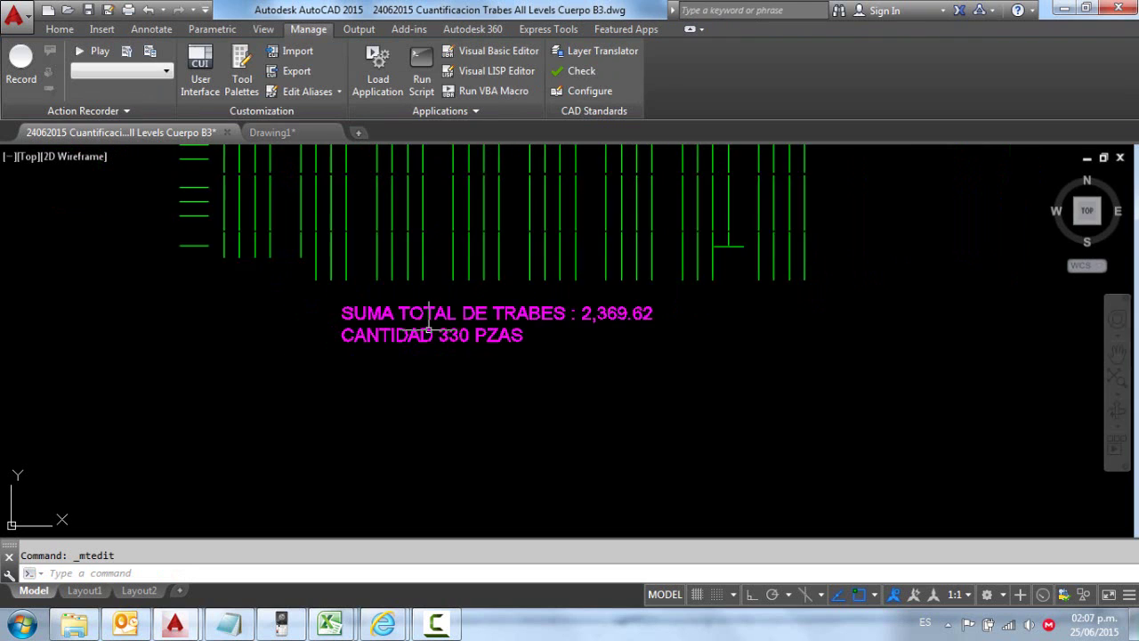
scroll(445, 356, "down", 1)
scroll(544, 421, "down", 1)
scroll(545, 421, "up", 1)
scroll(554, 413, "up", 1)
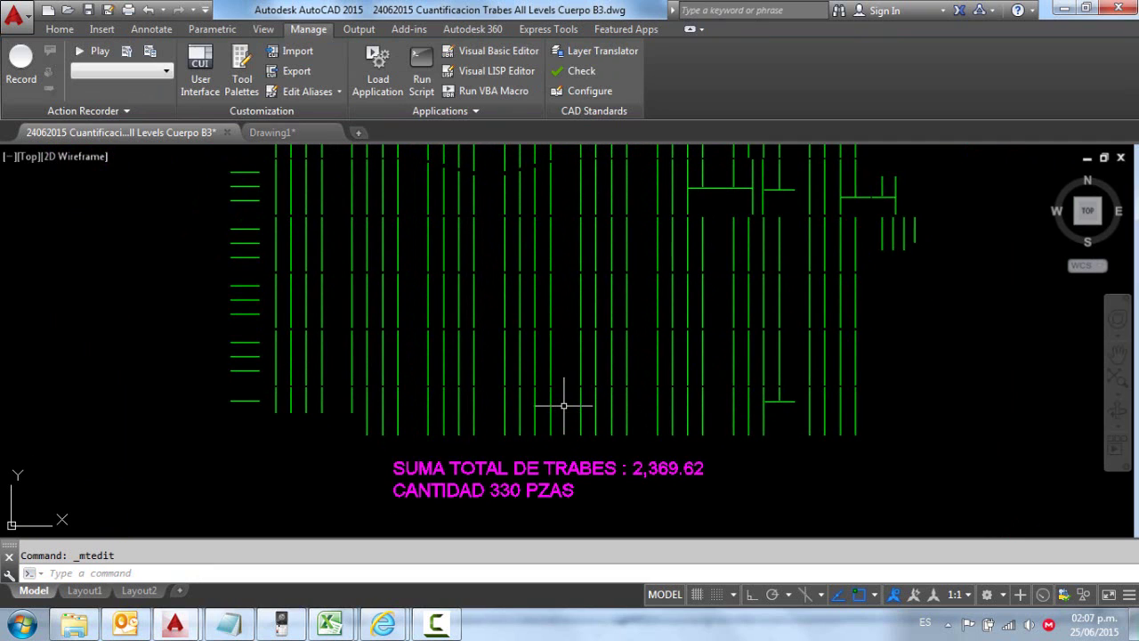
type("MA")
key("Return")
left_click(550, 405)
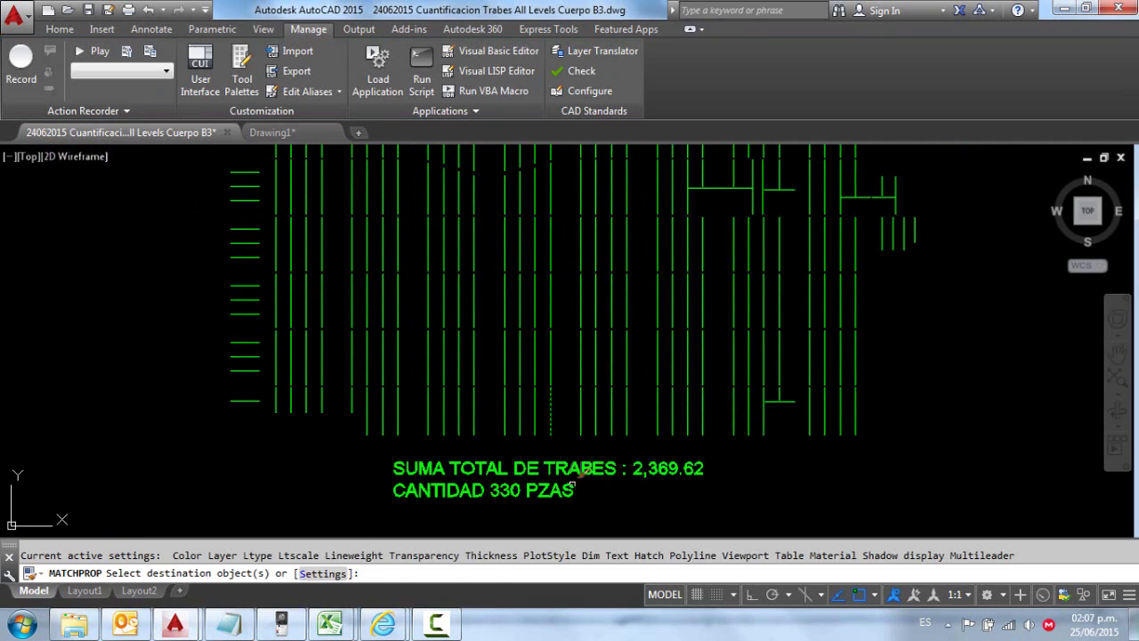
left_click(588, 481)
left_click(525, 445)
key("Return")
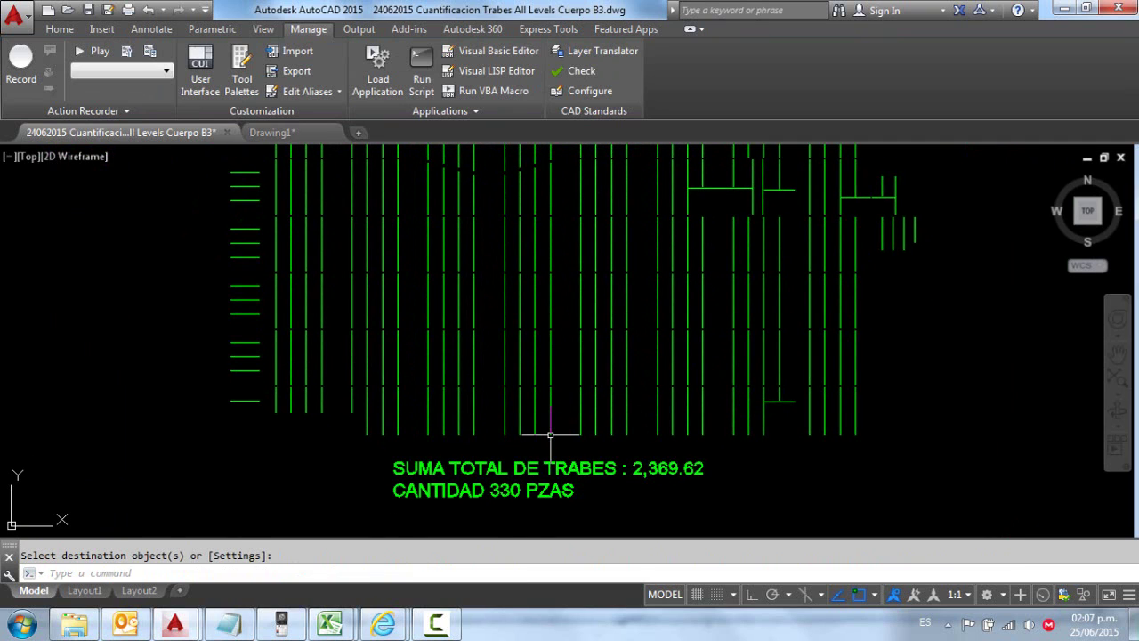
Recentre the beam layout and save the drawing.
scroll(551, 445, "up", 1)
scroll(538, 307, "up", 1)
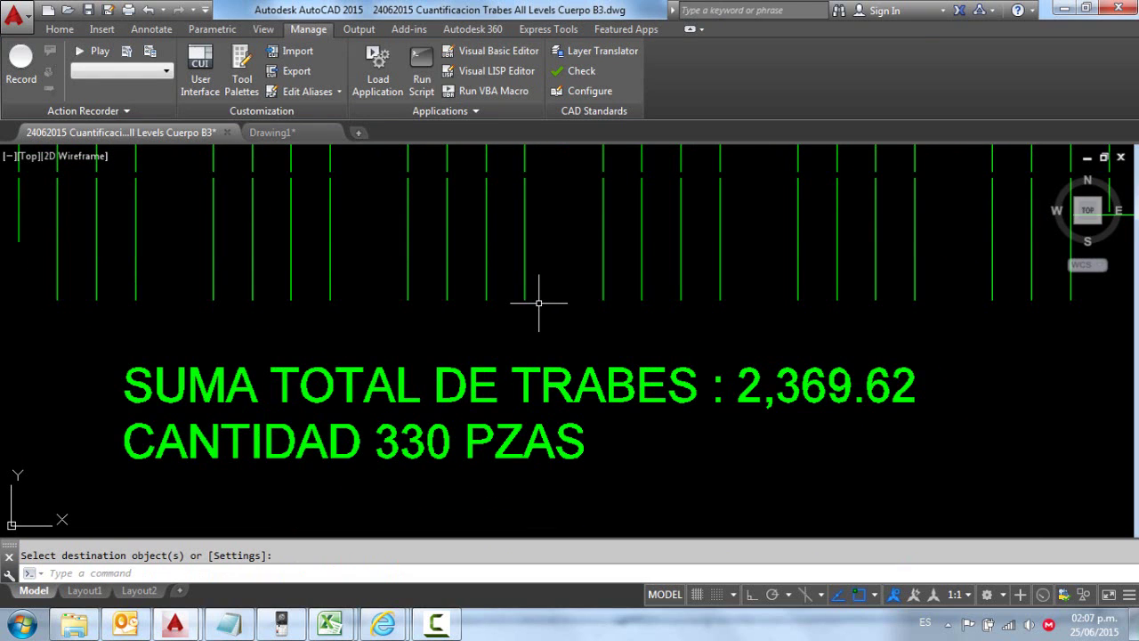
scroll(538, 303, "down", 3)
scroll(522, 345, "down", 1)
scroll(509, 406, "down", 1)
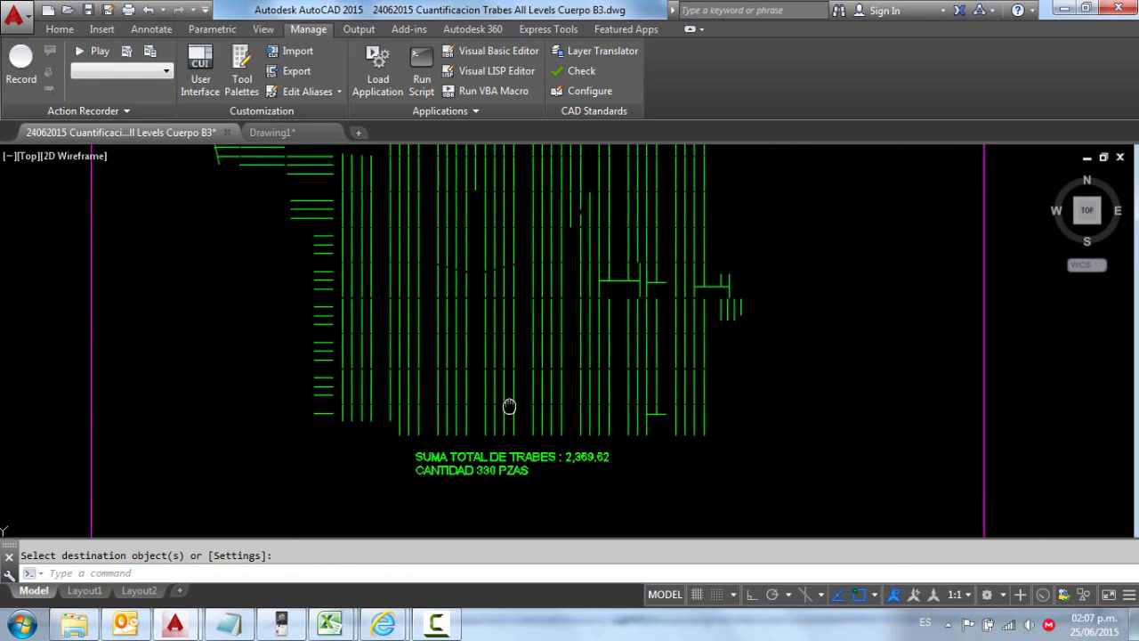
middle_click_drag(509, 405, 504, 446)
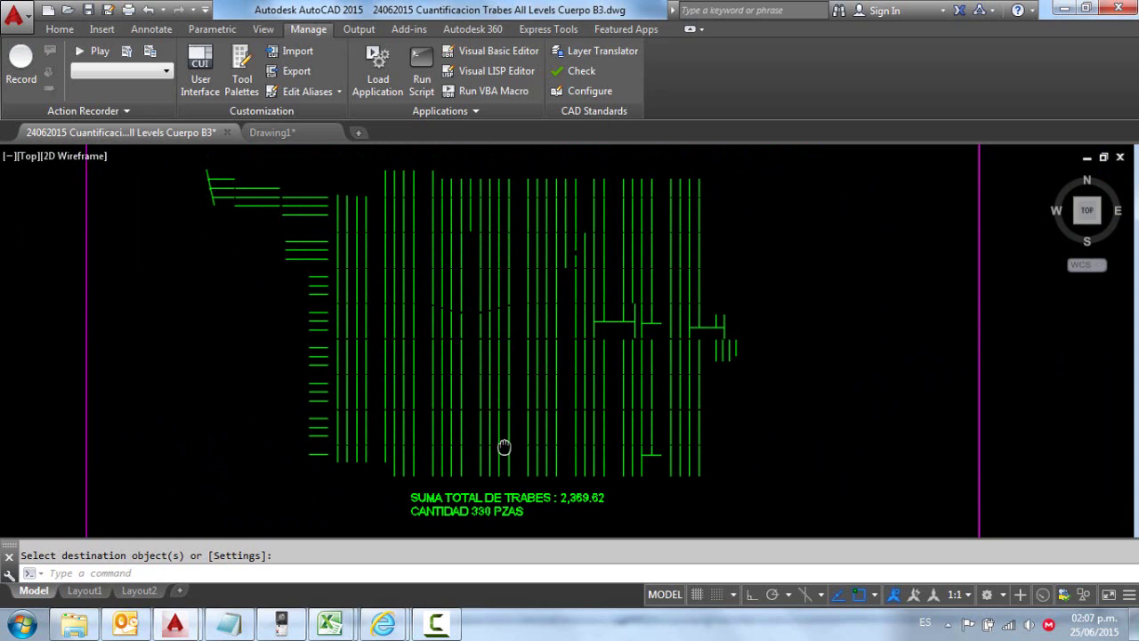
left_click(88, 10)
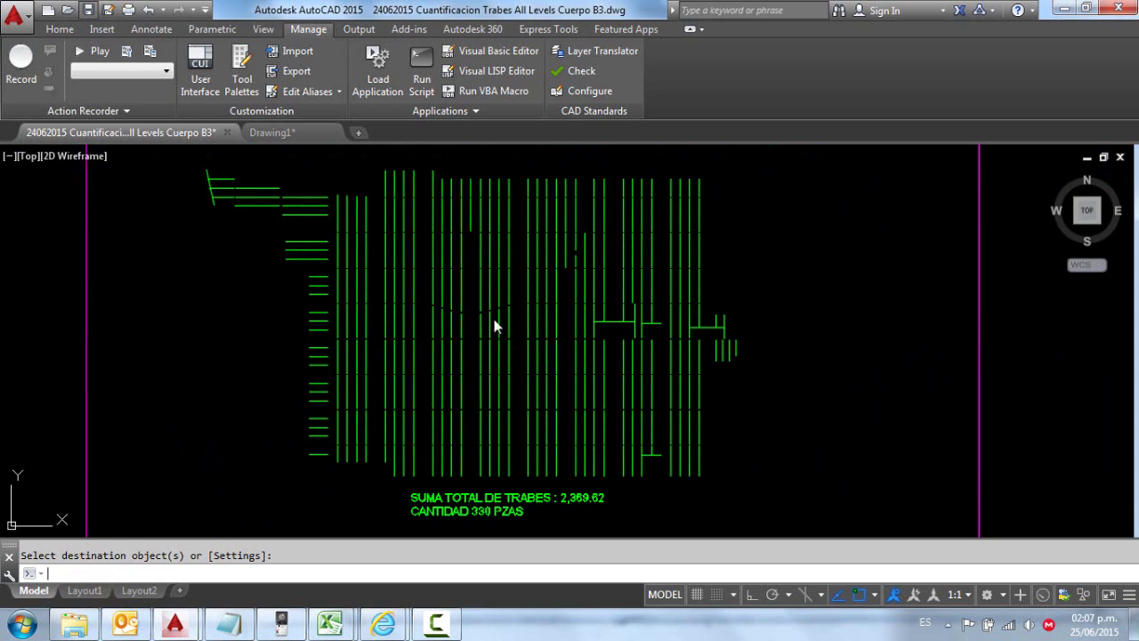
left_click(796, 308)
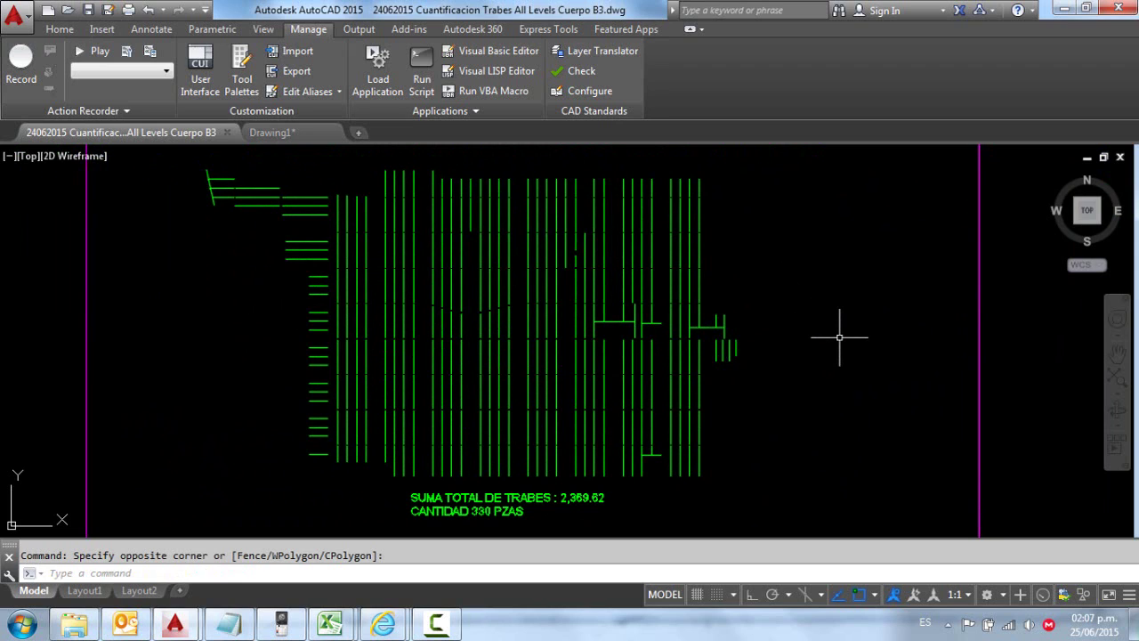
Start the LI beam-length labelling routine on all beams, then cancel it.
type("MLIN")
key("Return")
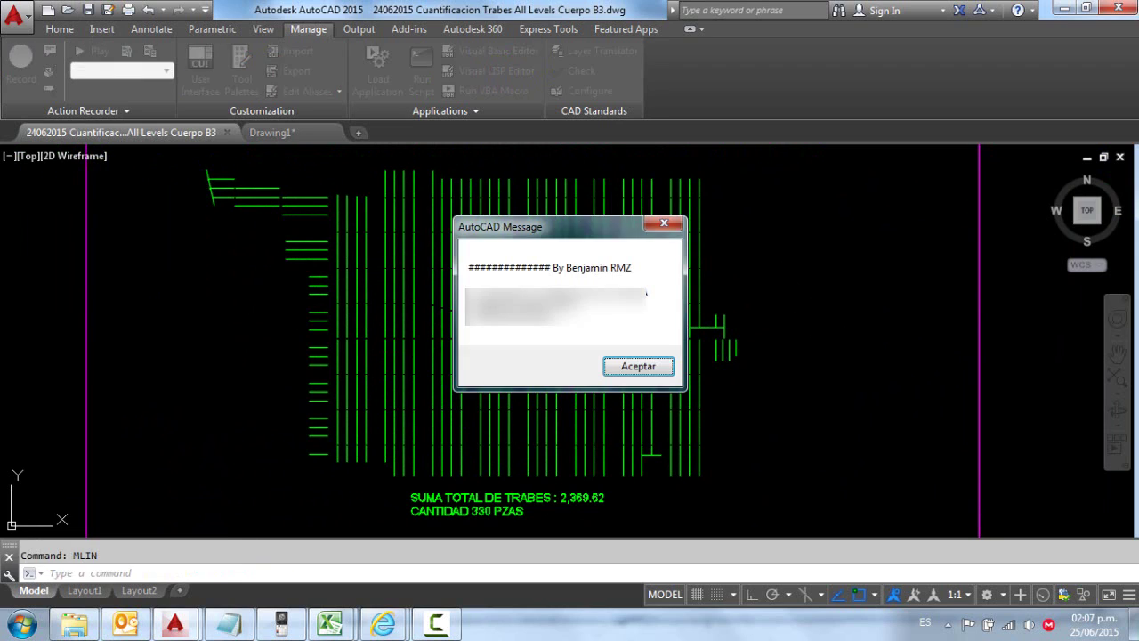
key("Return")
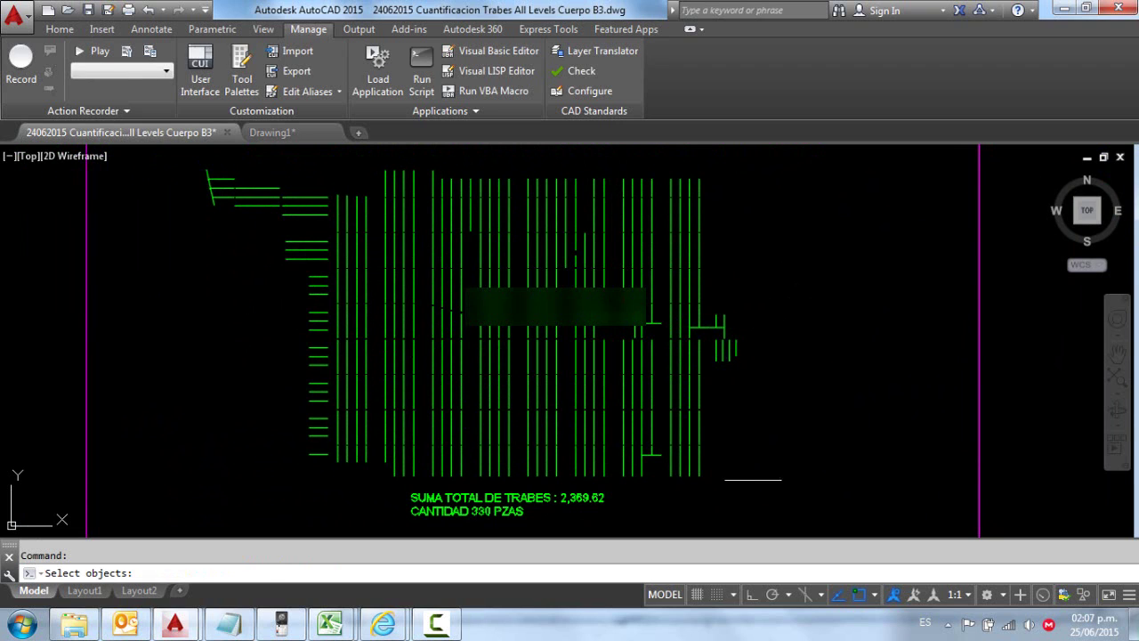
left_click(755, 481)
left_click(162, 144)
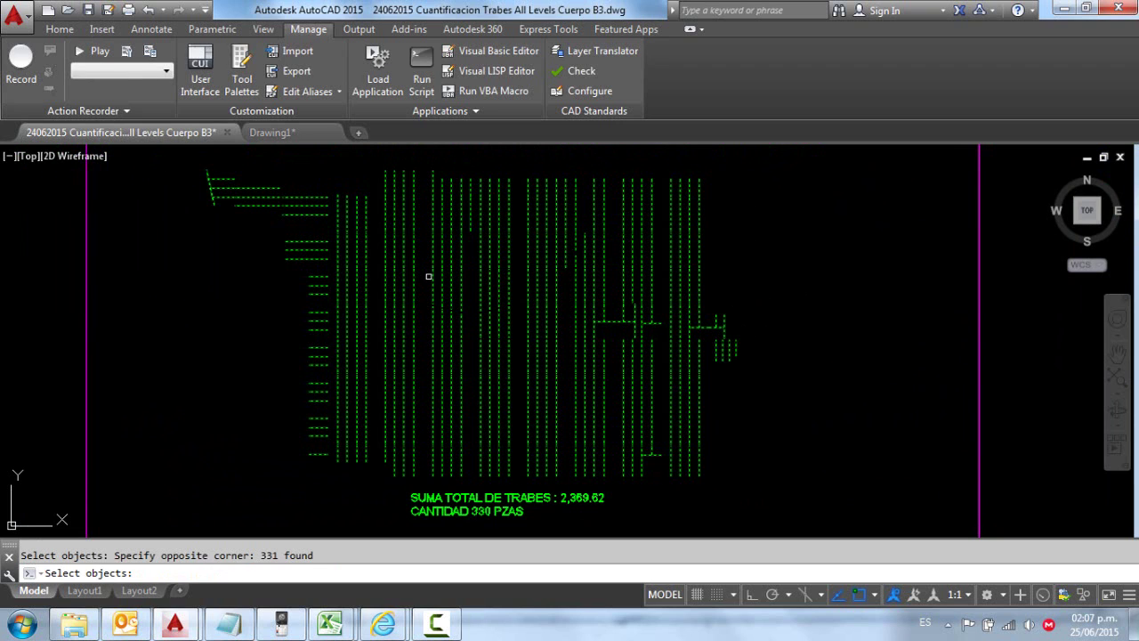
key("Escape")
key("Escape")
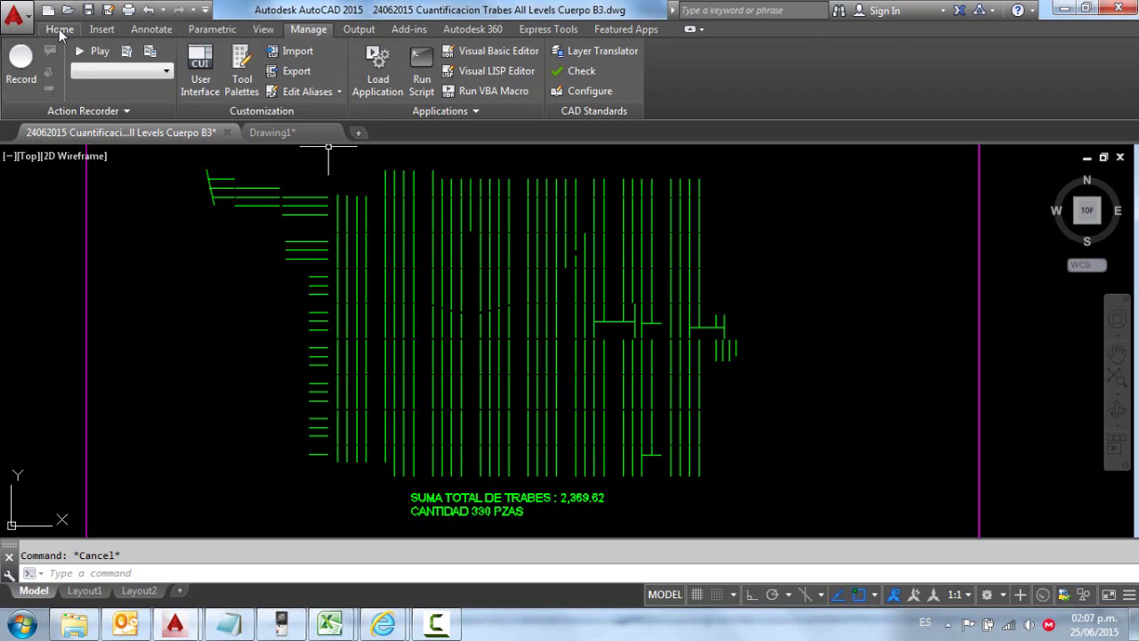
Set the current drawing colour to Green.
left_click(59, 28)
left_click(827, 51)
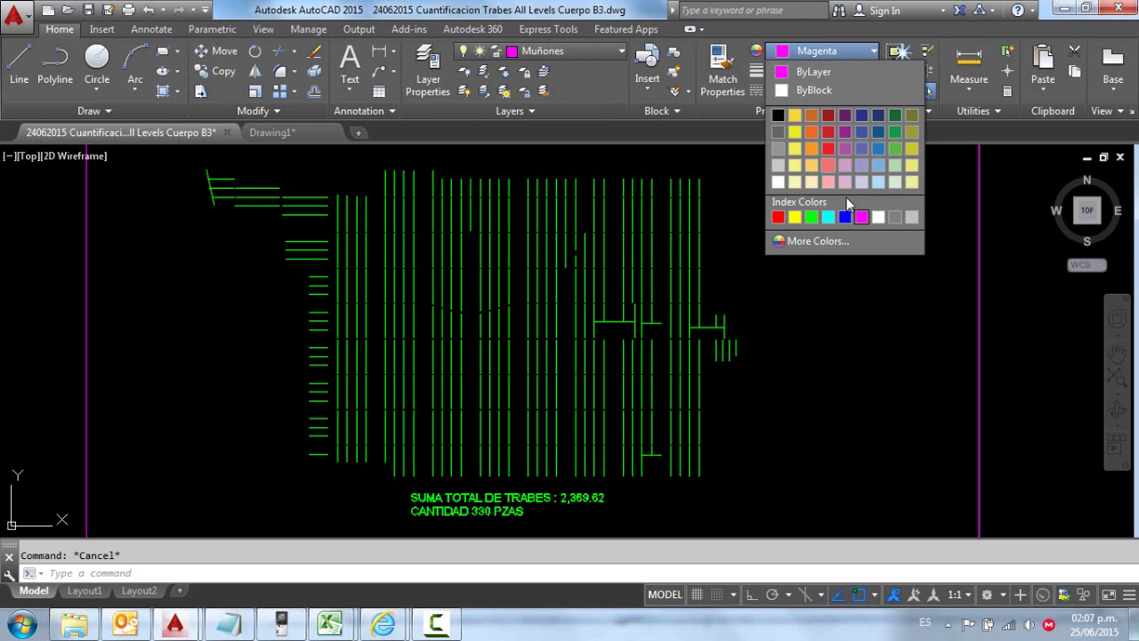
left_click(812, 217)
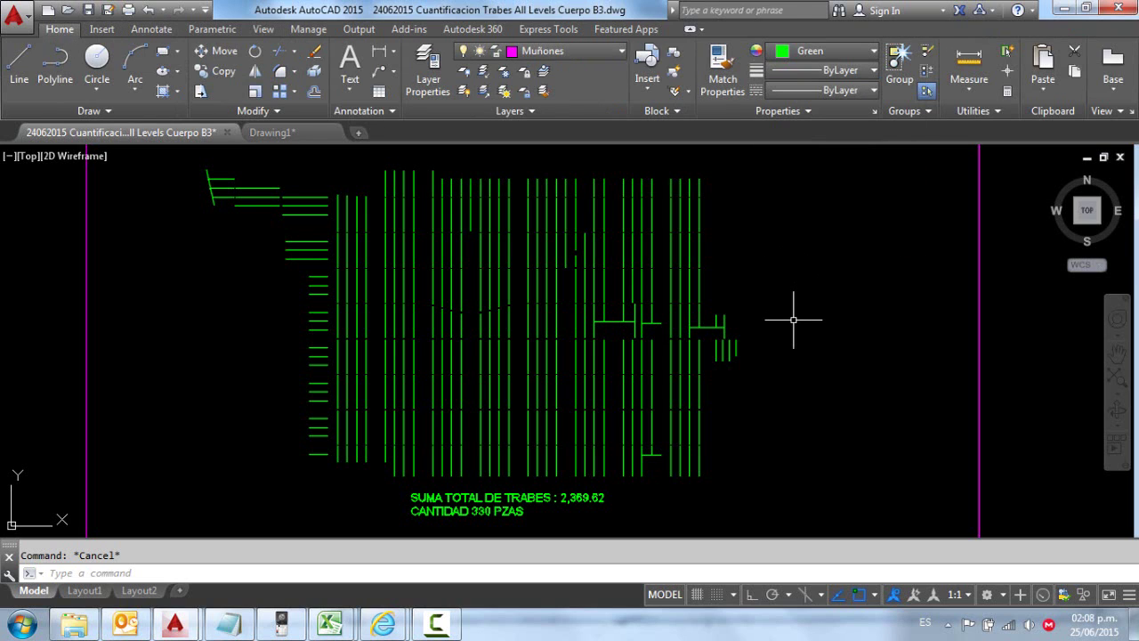
left_click(580, 574)
Label all beams with their lengths (e.g. 10.41, 8.01, 4.26), totalling 2369.6157.
type("MLIN")
key("Return")
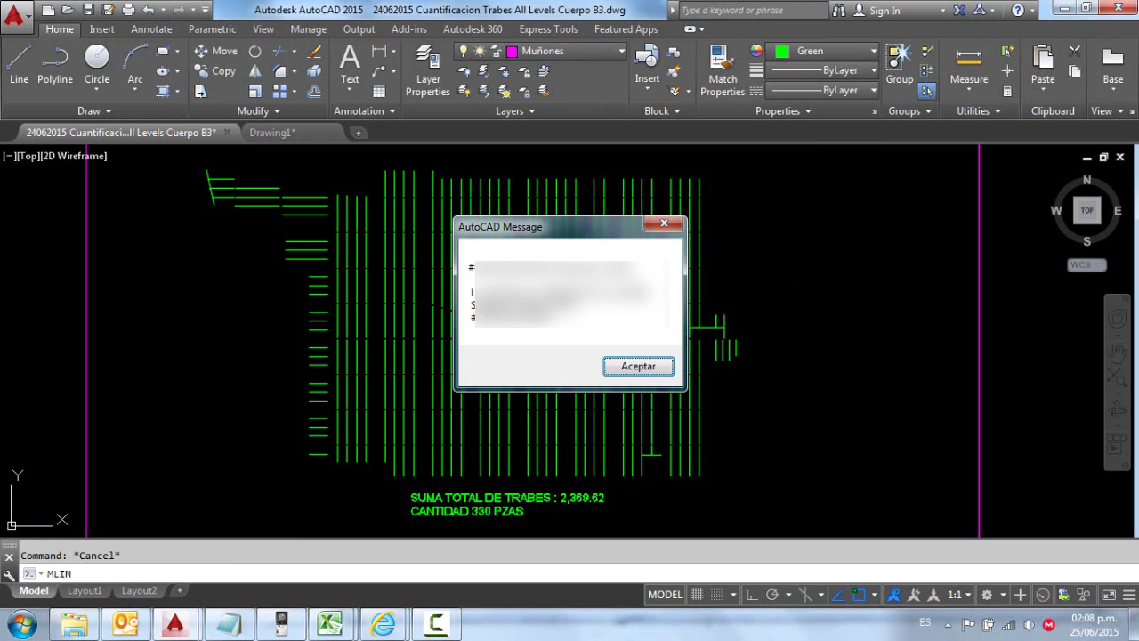
left_click(632, 370)
left_click(763, 473)
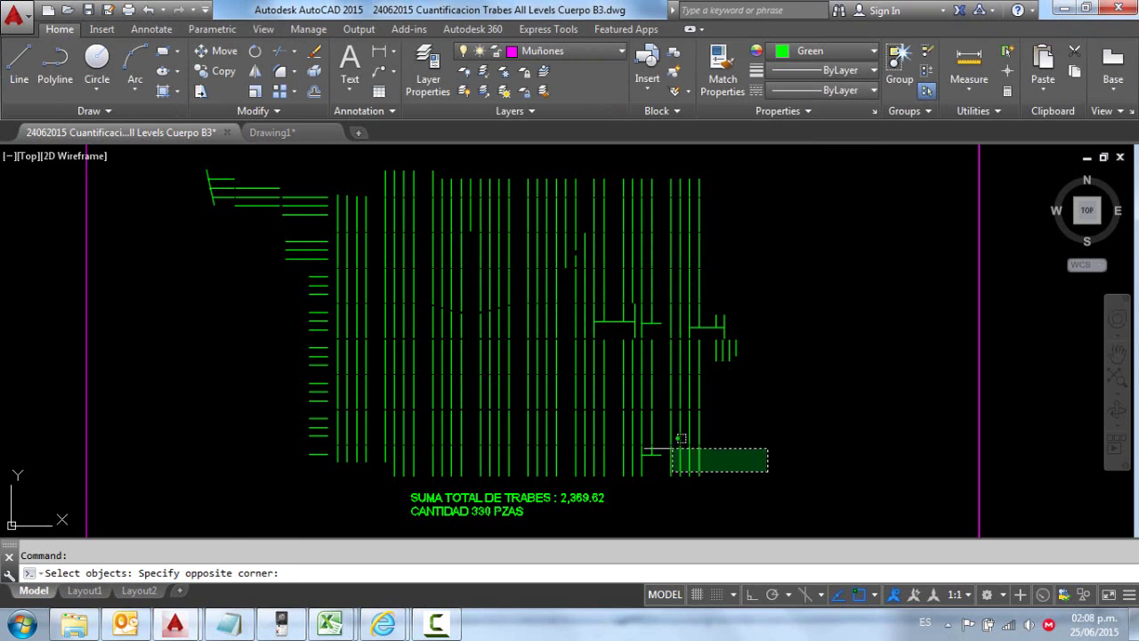
left_click(191, 169)
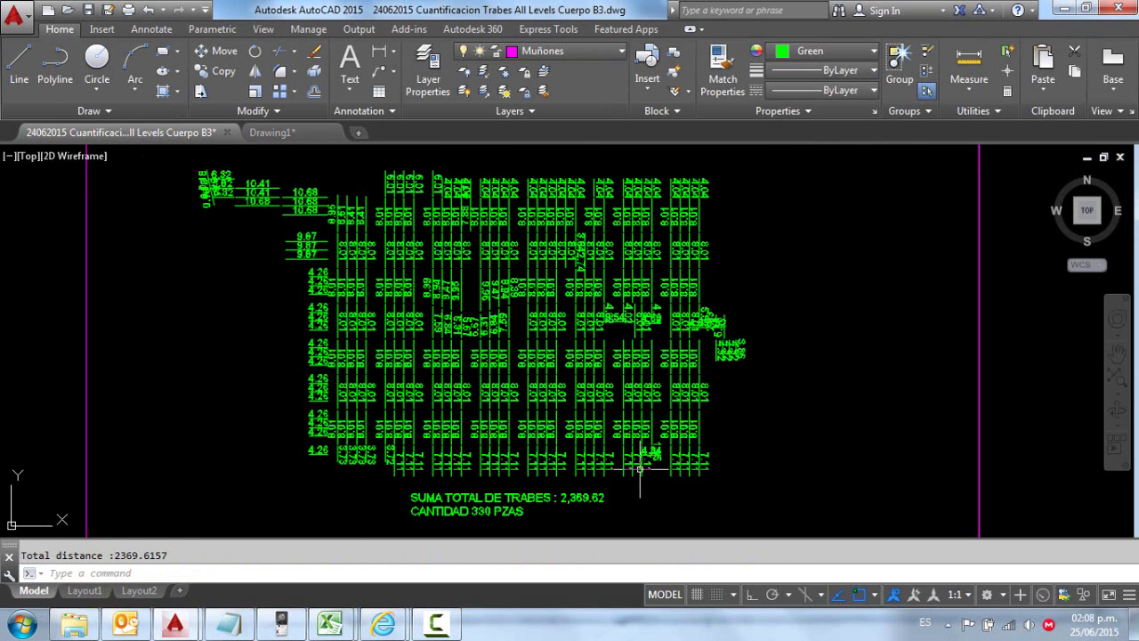
Save the drawing with the new green length labels.
scroll(641, 475, "up", 4)
scroll(645, 444, "down", 4)
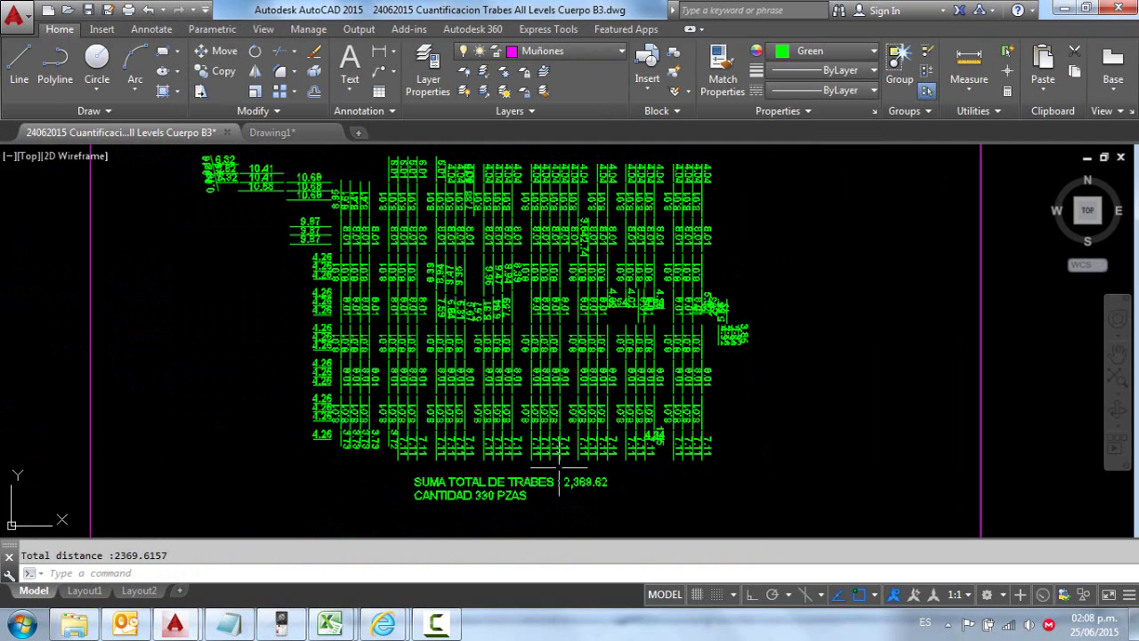
middle_click_drag(435, 384, 446, 399)
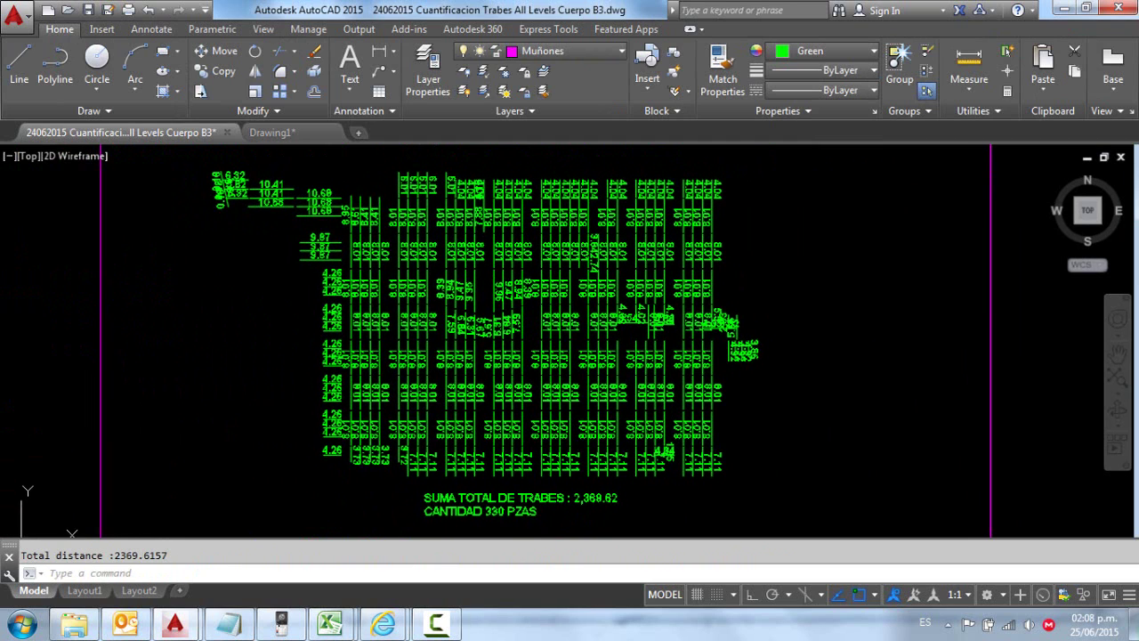
left_click(88, 8)
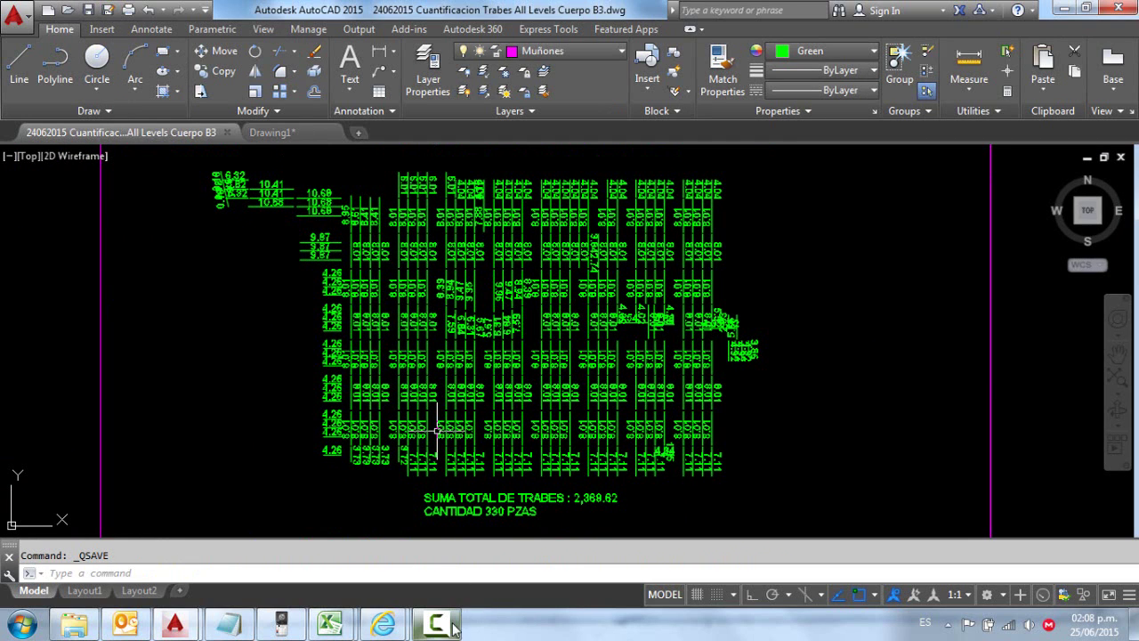